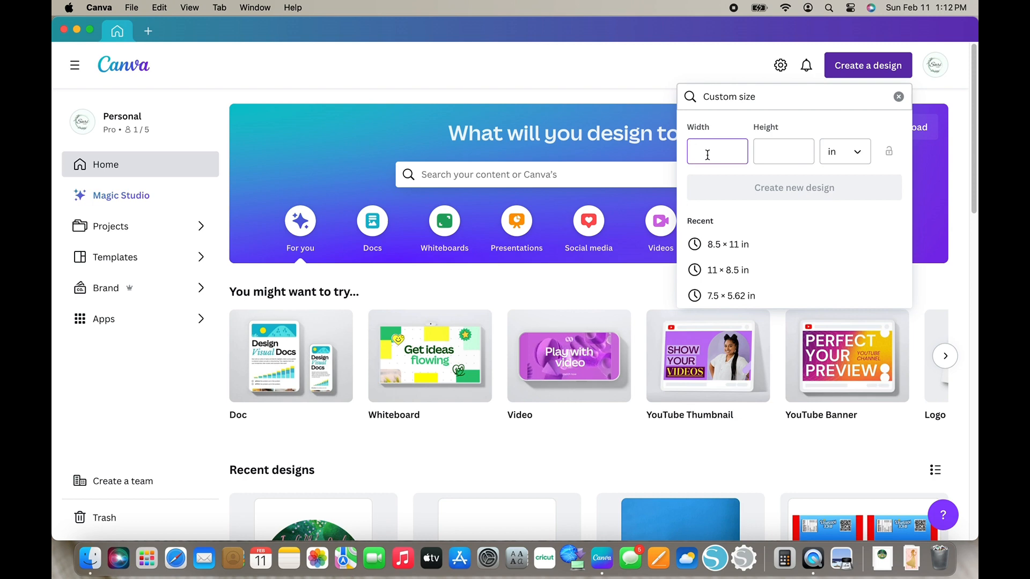
- Create a new blank custom-size design 8.5 in wide and 11 in high
key(Tab)
text(11)
click(774, 189)
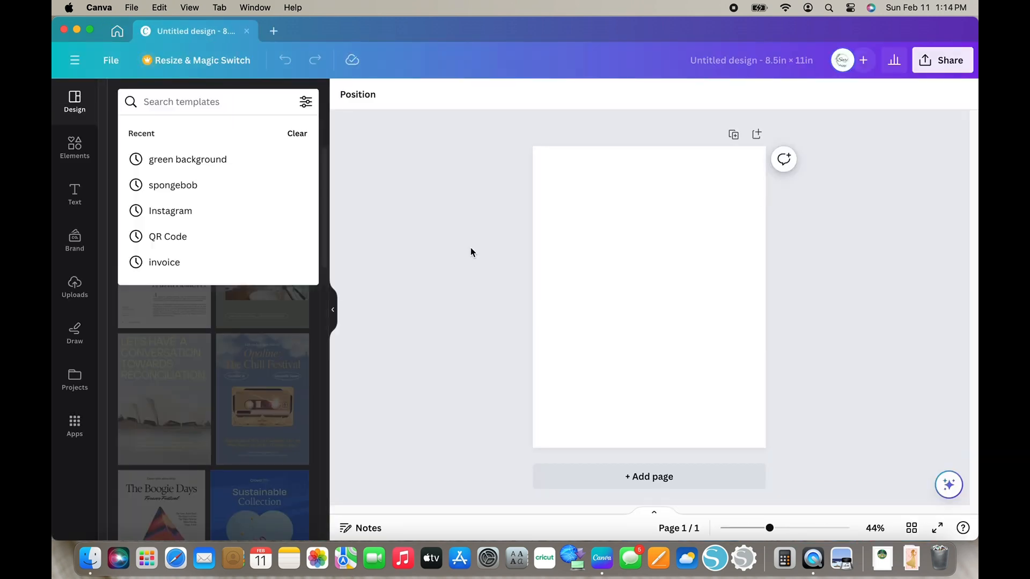
click(471, 249)
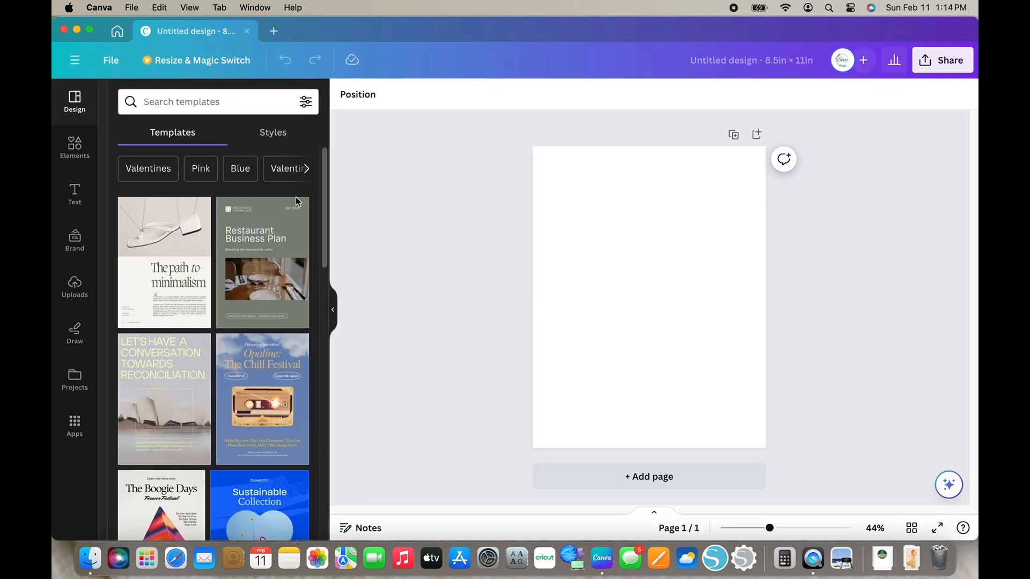
- Search the elements for "photo frame" and add the circular frame to the page
click(81, 148)
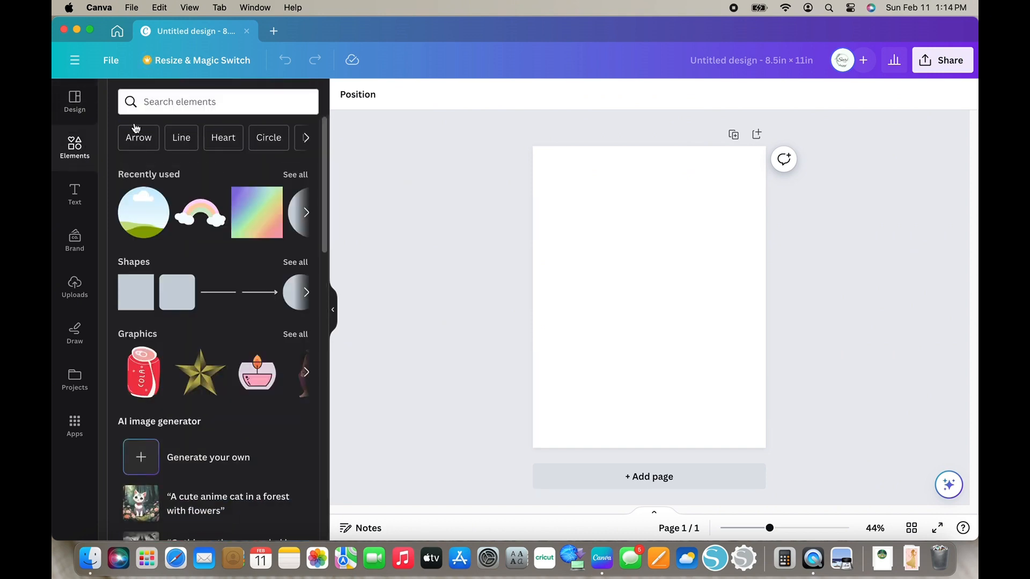
click(176, 103)
text(phptp)
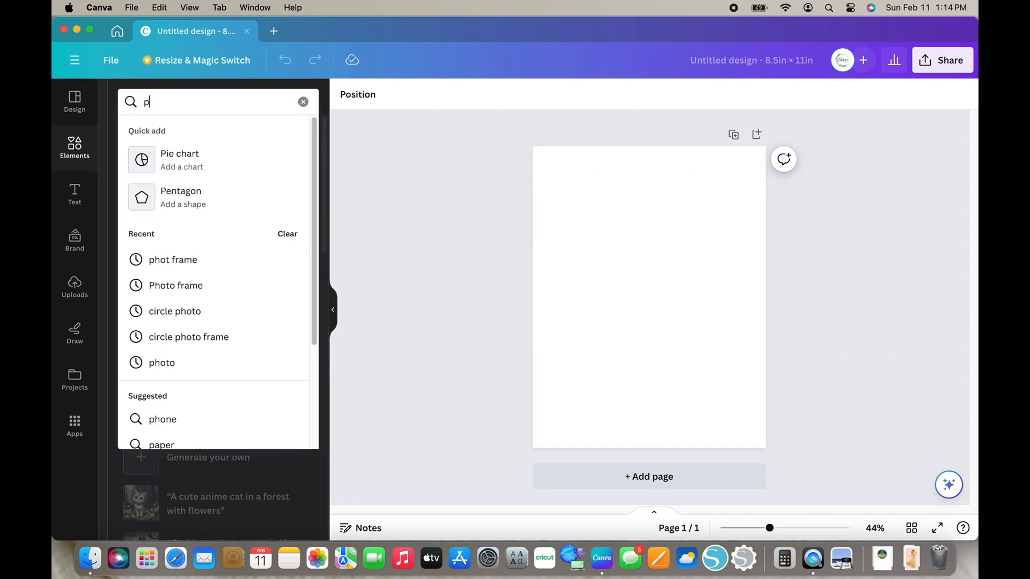
key(BackSpace)
key(BackSpace)
key(BackSpace)
text(oto frame)
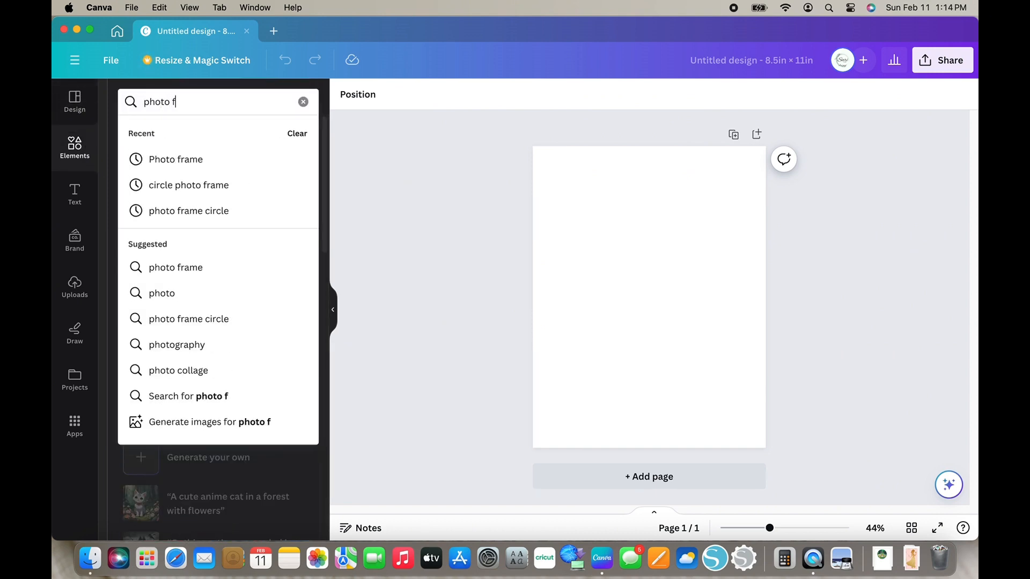
key(Return)
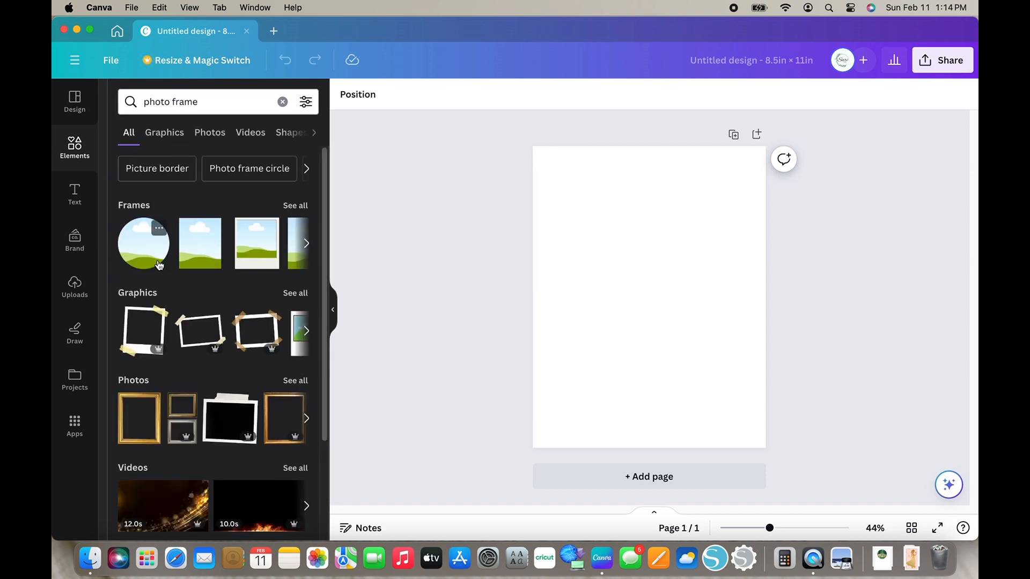
click(143, 251)
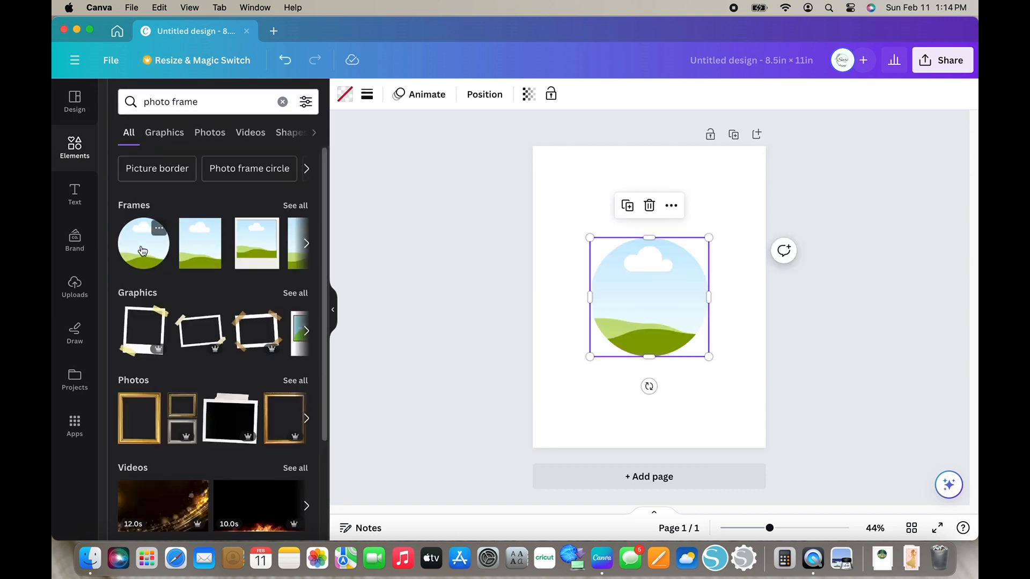
- Enlarge the circular frame to nearly the full page width and centre it horizontally on the page
drag(701, 356, 694, 341)
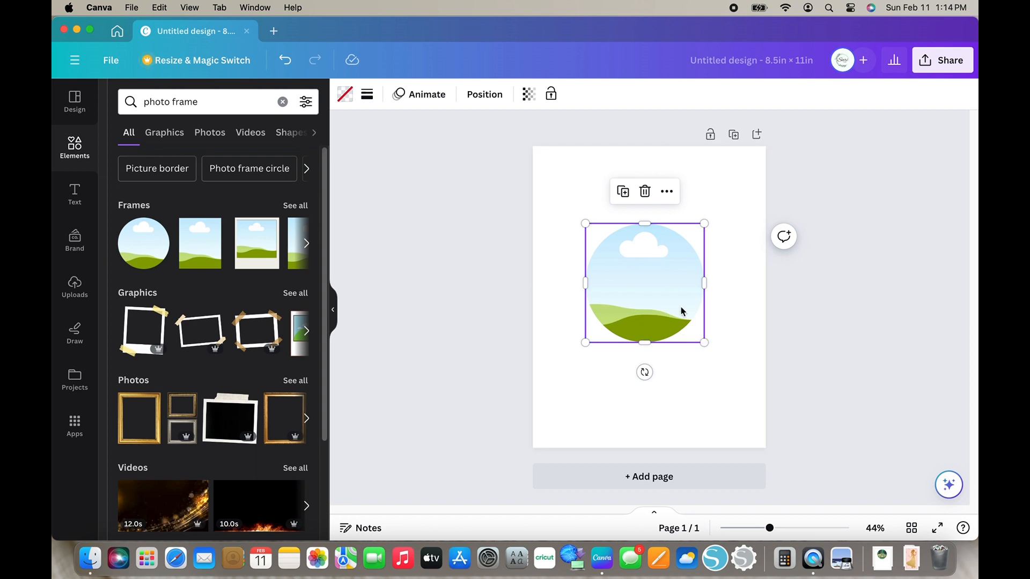
drag(705, 341, 778, 416)
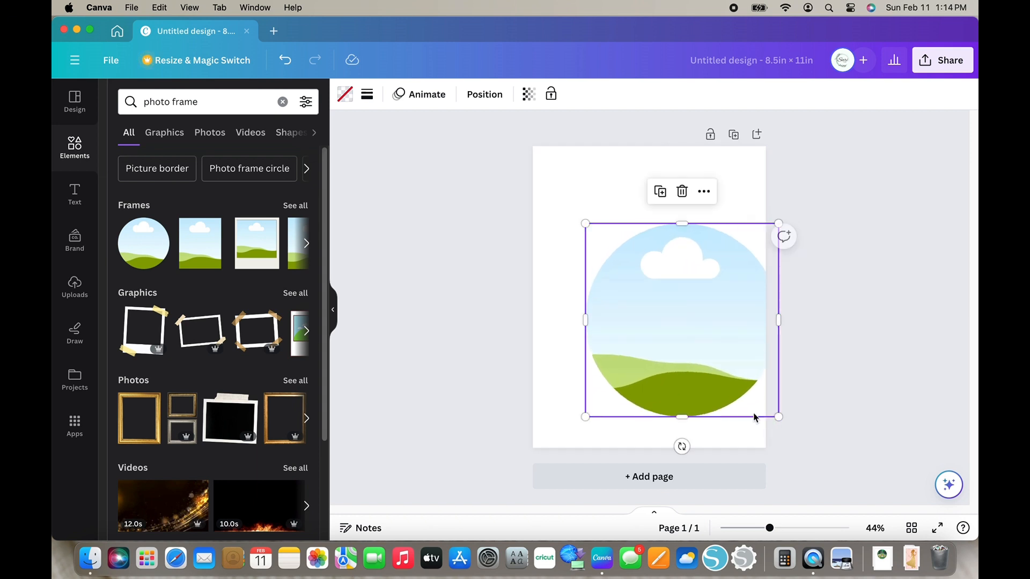
drag(703, 364, 669, 323)
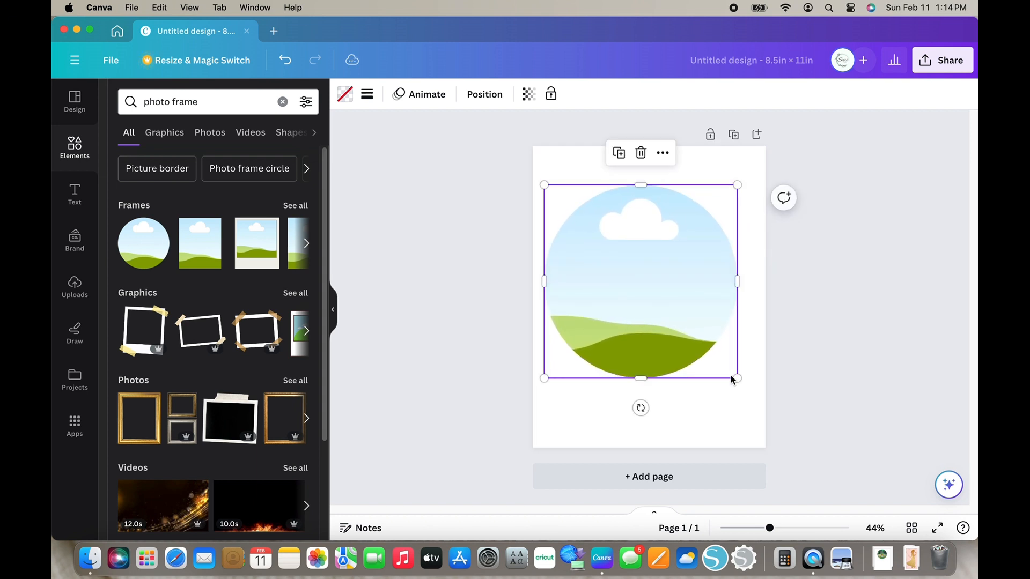
drag(735, 378, 708, 356)
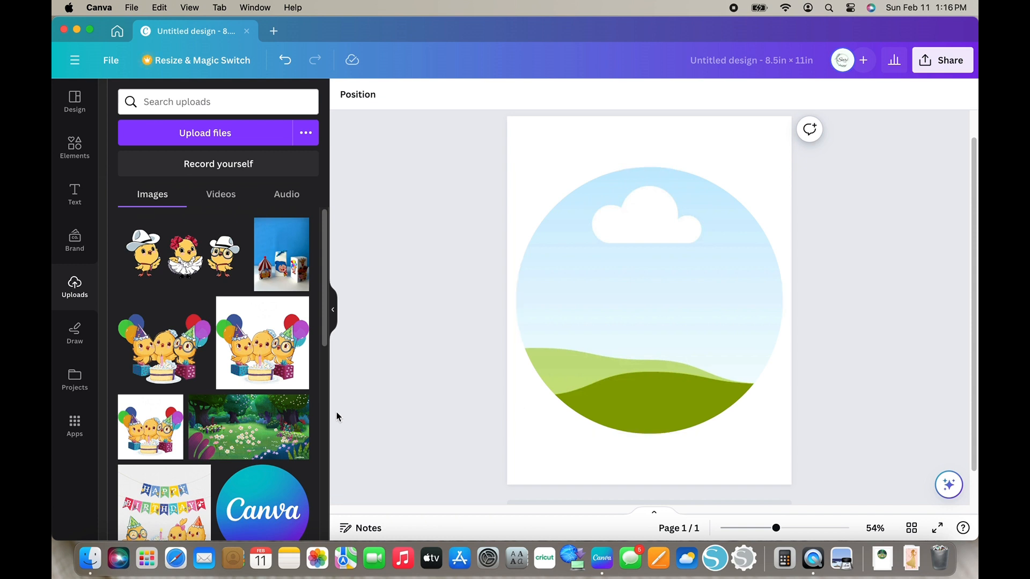
- Fill the circular frame with the uploaded green forest and flowers image and lock it in place
click(247, 437)
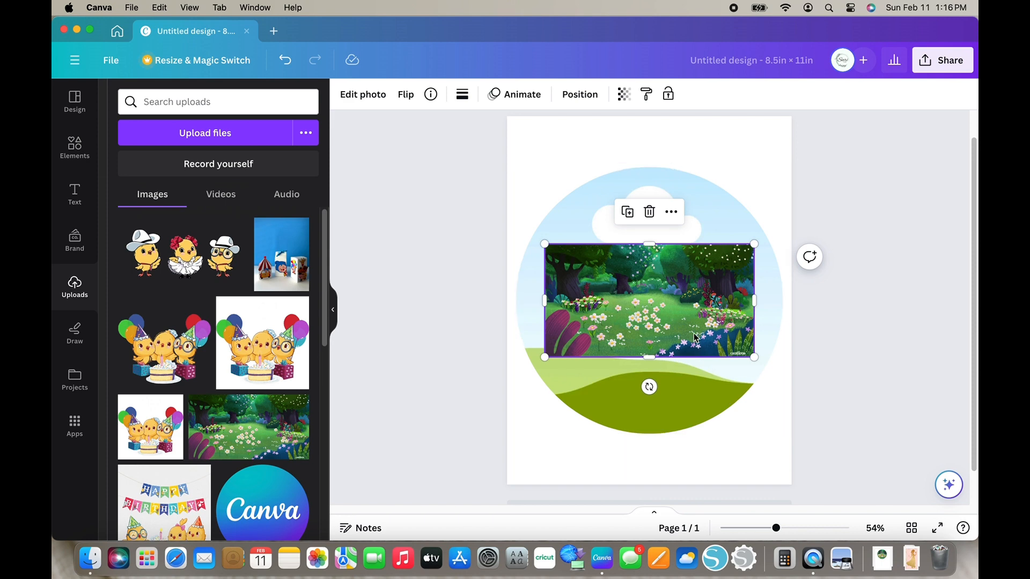
mouse_move(695, 338)
mouse_down()
mouse_move(677, 290)
mouse_move(694, 332)
mouse_up()
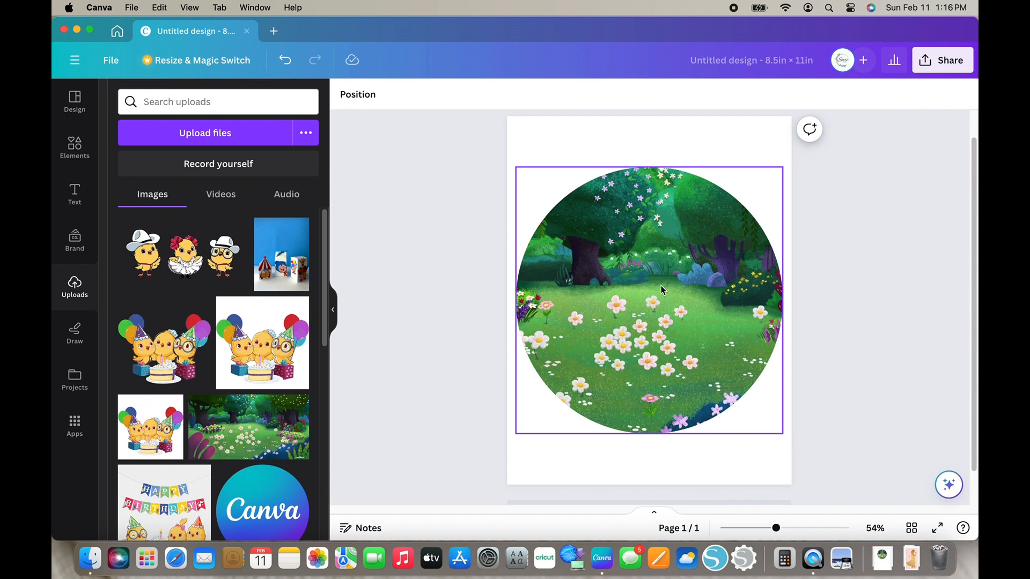
click(661, 289)
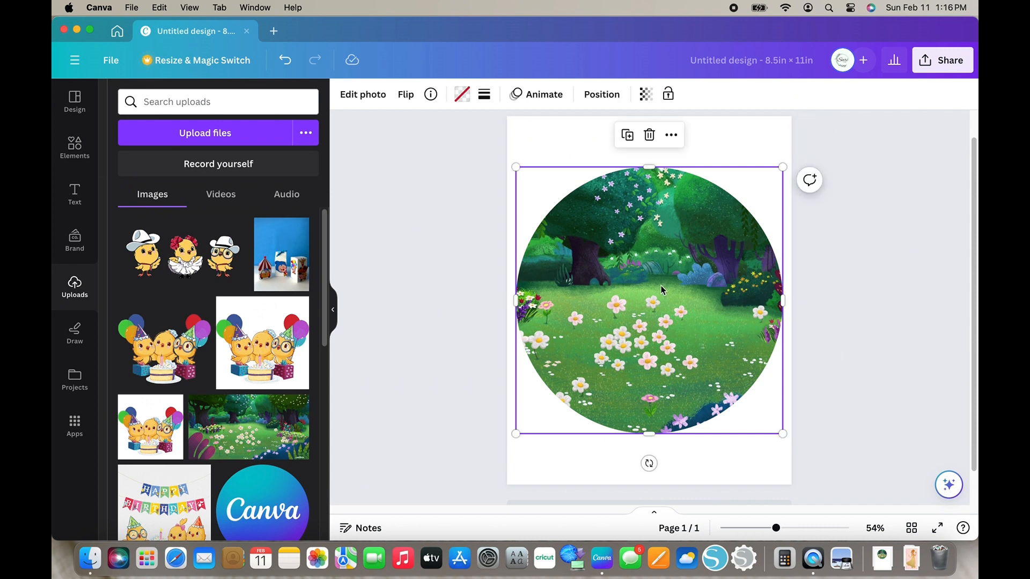
click(674, 95)
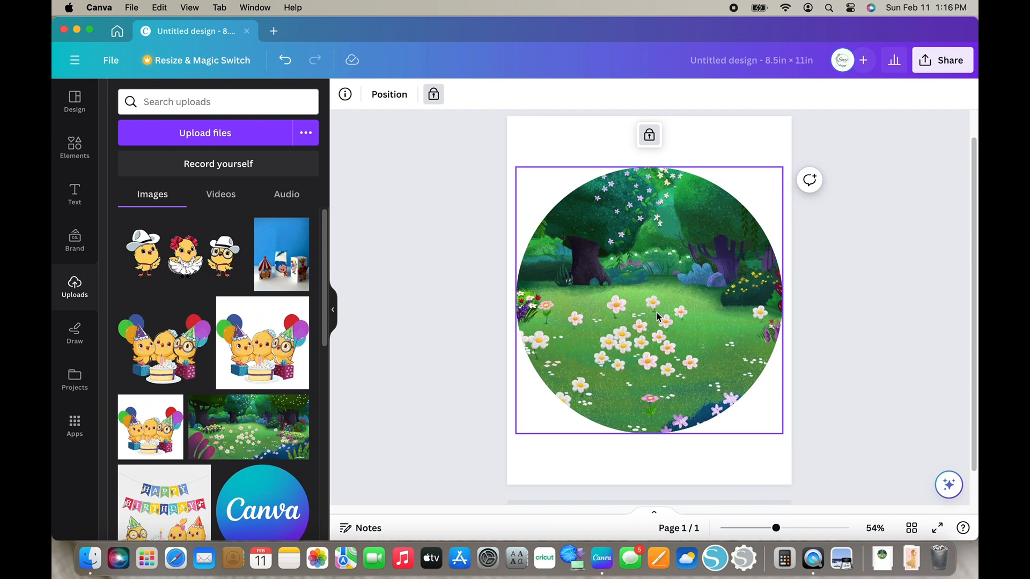
- Add the uploaded image of three chicks in a row, enlarged to the circle's width, across the circle's lower half
click(168, 290)
drag(734, 348, 791, 413)
drag(704, 368, 694, 351)
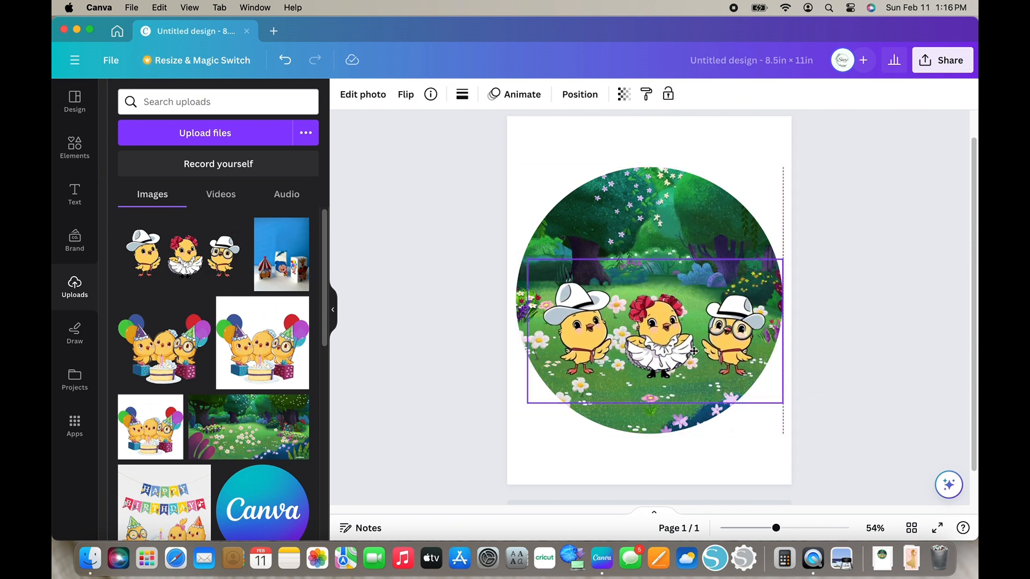
drag(783, 403, 792, 408)
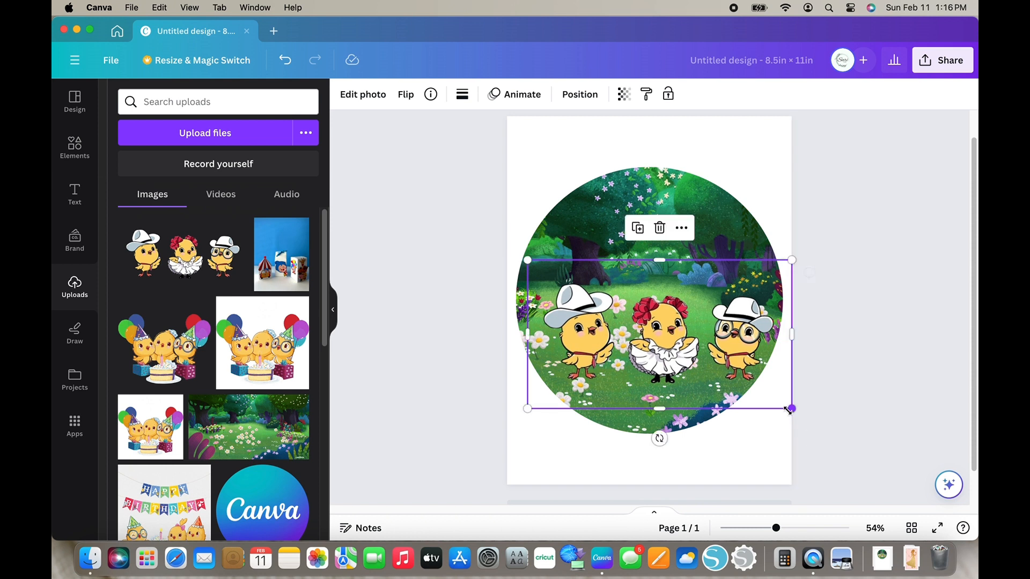
drag(711, 349, 704, 349)
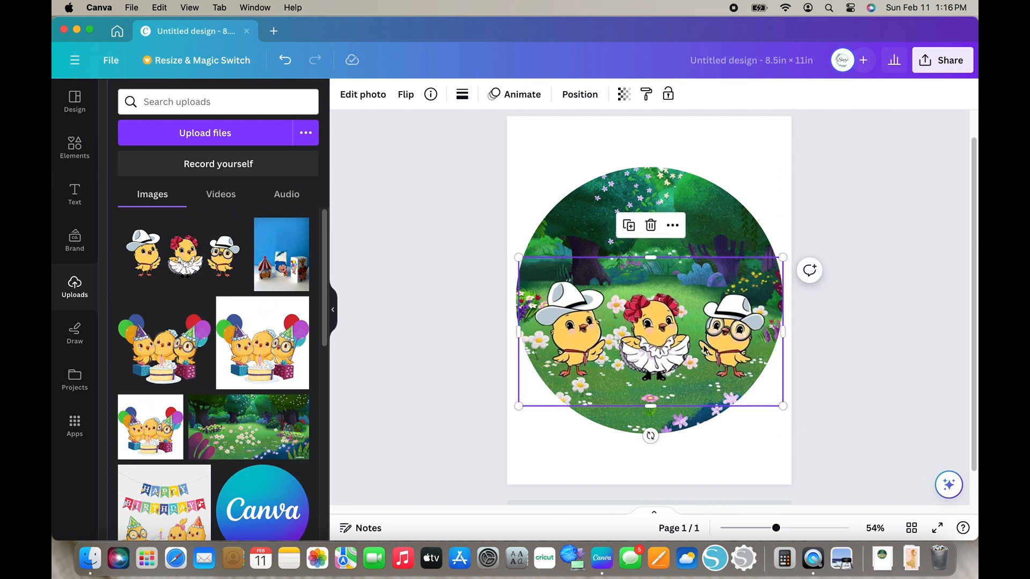
click(432, 308)
- Add a text box and place it in the upper part of the circle, above the chicks
click(77, 204)
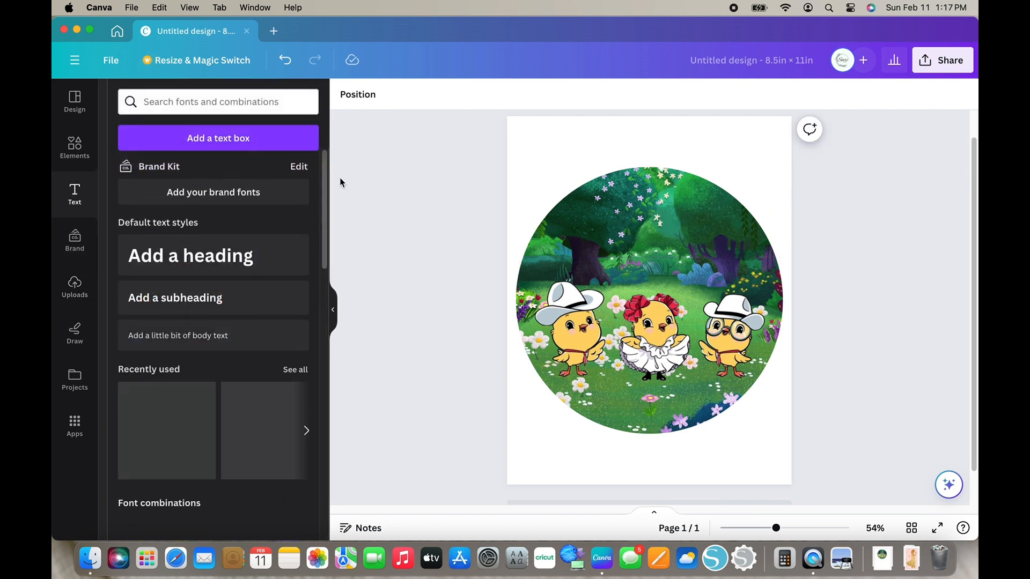
click(226, 141)
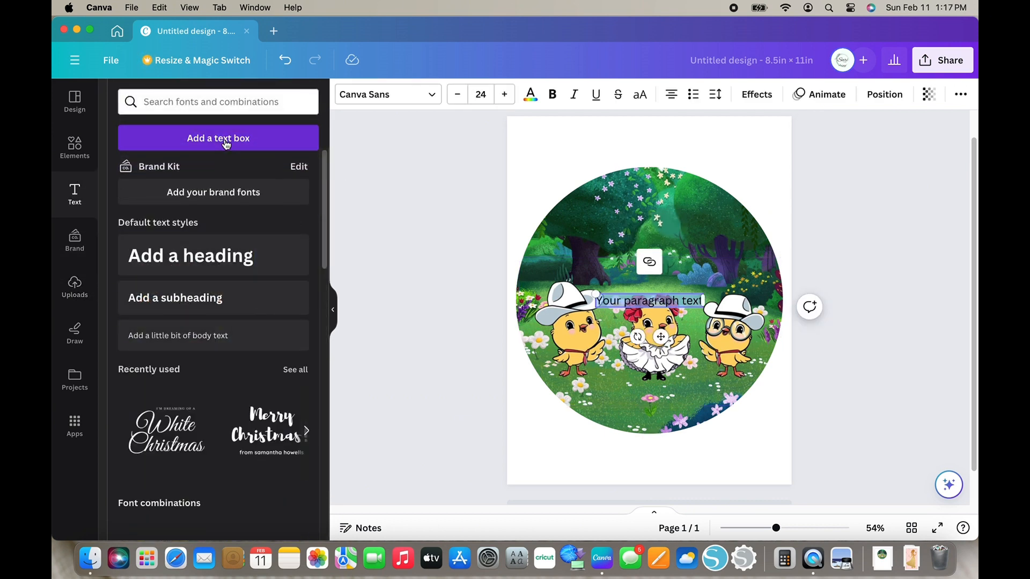
click(597, 208)
drag(648, 309, 651, 226)
- Replace the placeholder text with the child's first name plus "'s", followed by "2nd Birthday" on a second line
double_click(680, 224)
click(691, 221)
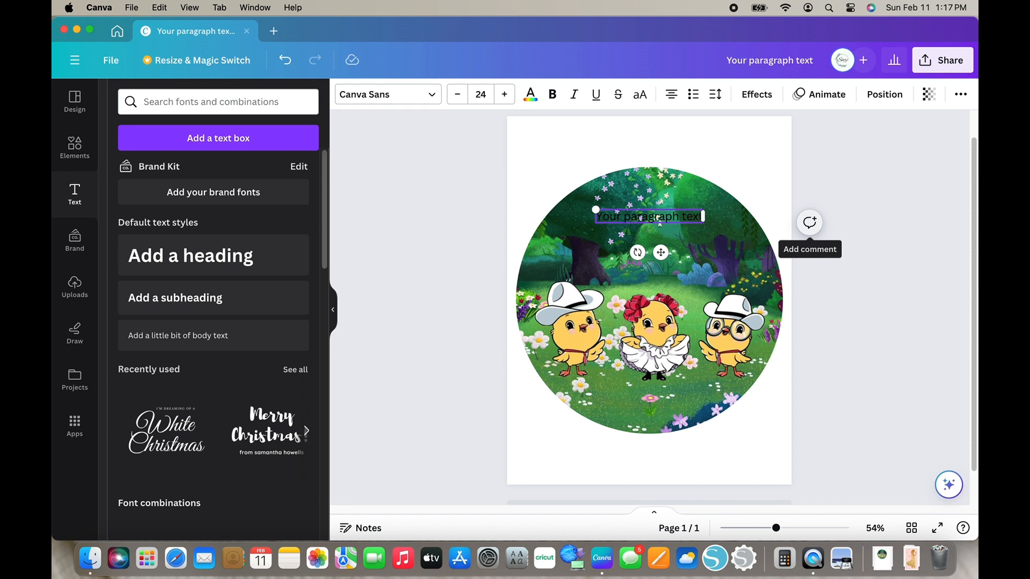
key(BackSpace)
key(BackSpace)
key(BackSpace)
key(BackSpace)
key(BackSpace)
key(BackSpace)
key(BackSpace)
key(BackSpace)
key(BackSpace)
key(BackSpace)
key(BackSpace)
key(BackSpace)
key(BackSpace)
key(BackSpace)
key(BackSpace)
key(BackSpace)
key(BackSpace)
key(BackSpace)
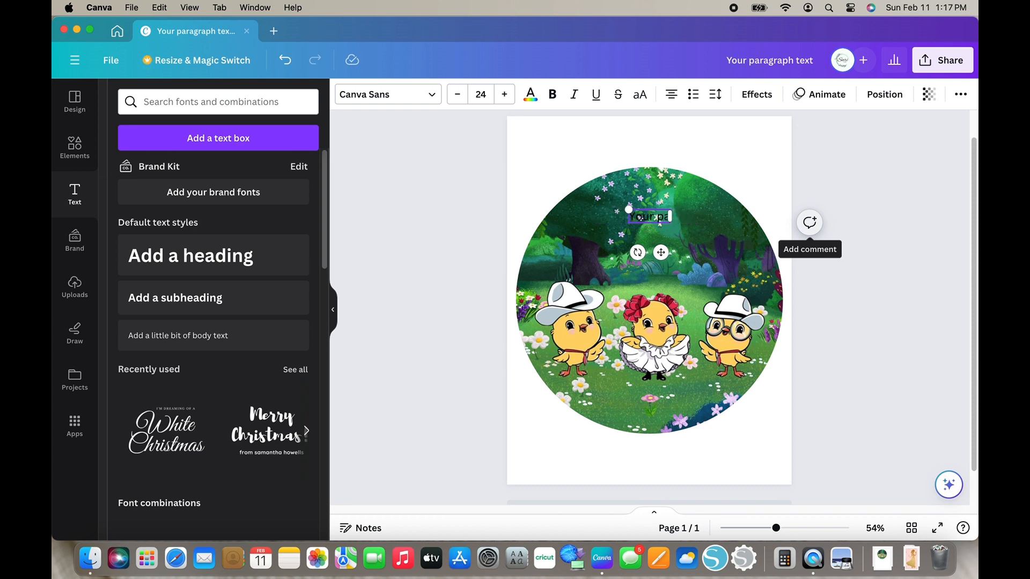
key(BackSpace)
text(Happ)
key(BackSpace)
key(BackSpace)
key(BackSpace)
key(BackSpace)
text(Isabellas)
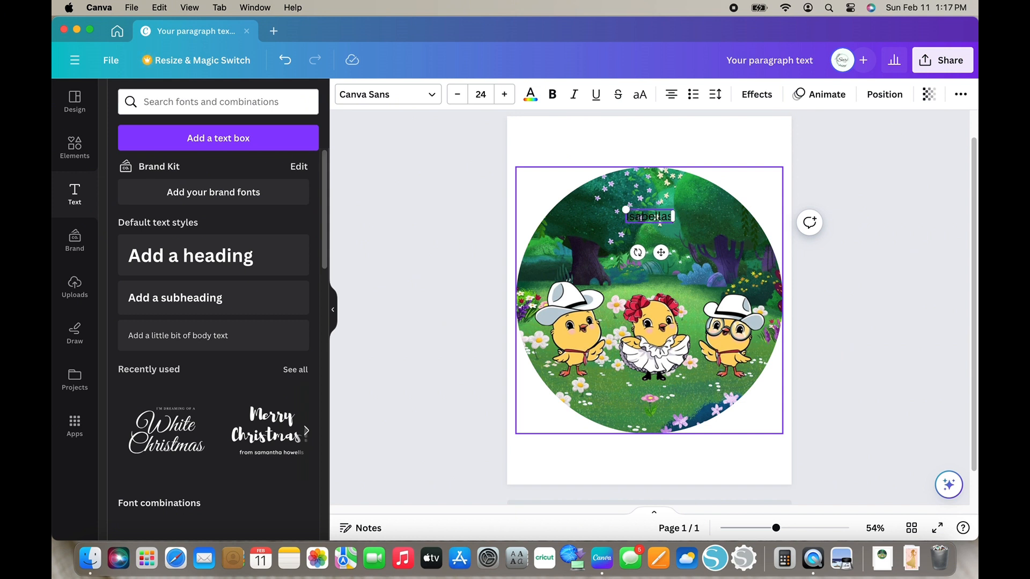
key(BackSpace)
text('s 2nd Birthday)
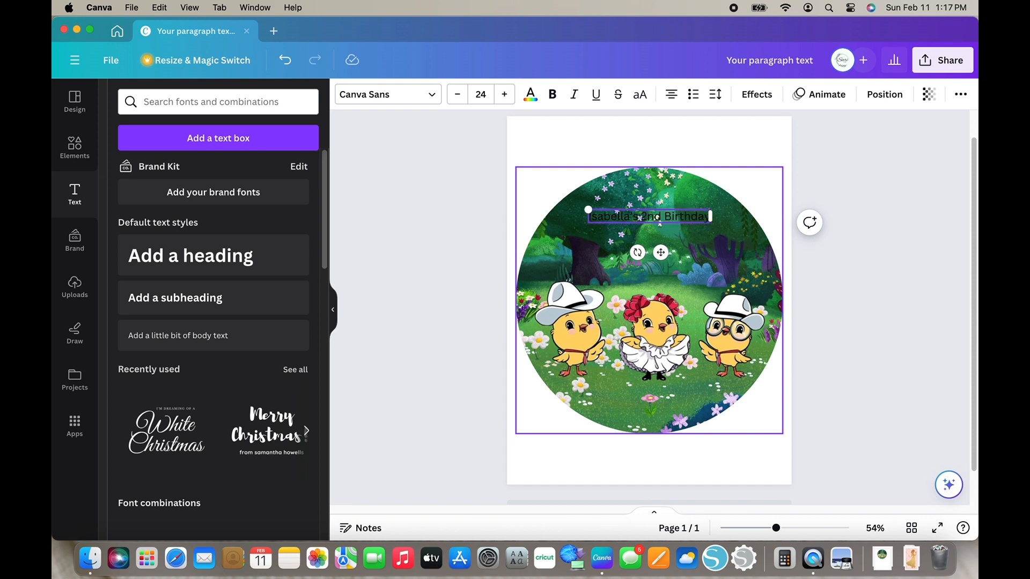
click(646, 215)
key(Return)
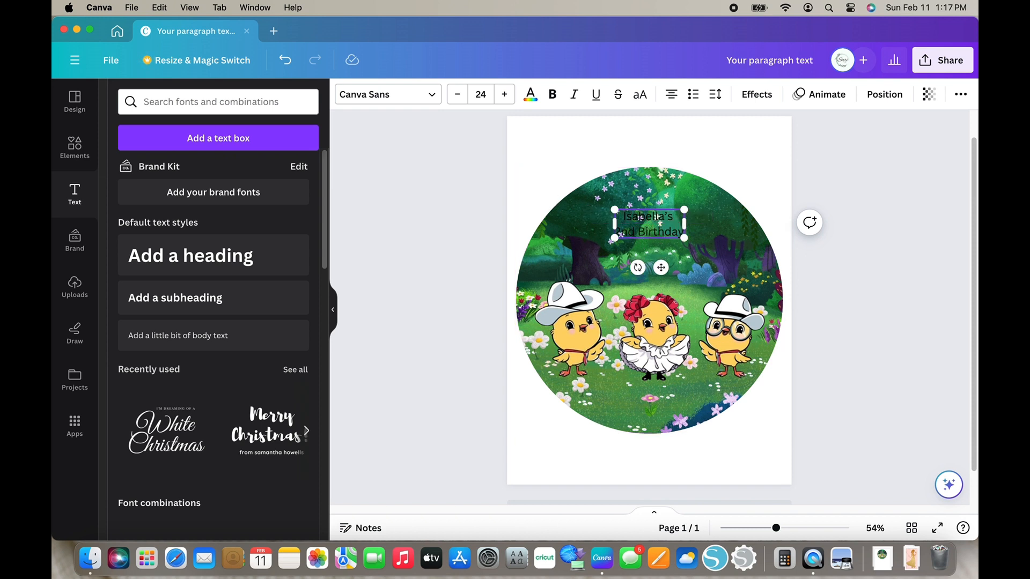
- Enlarge the birthday text to font size 49.8 and centre it in the upper part of the circle
drag(684, 238, 758, 305)
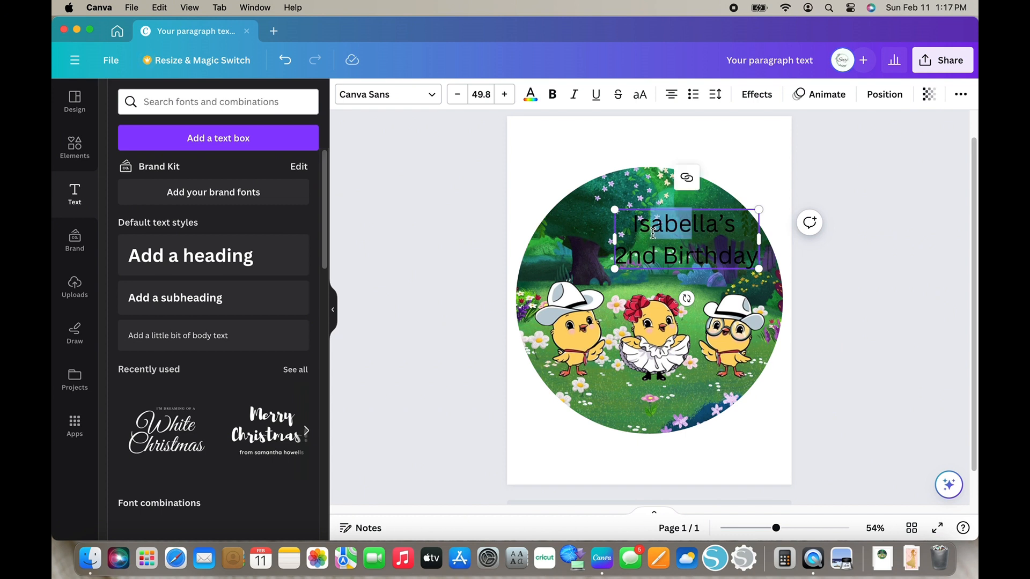
drag(671, 223, 640, 223)
click(707, 251)
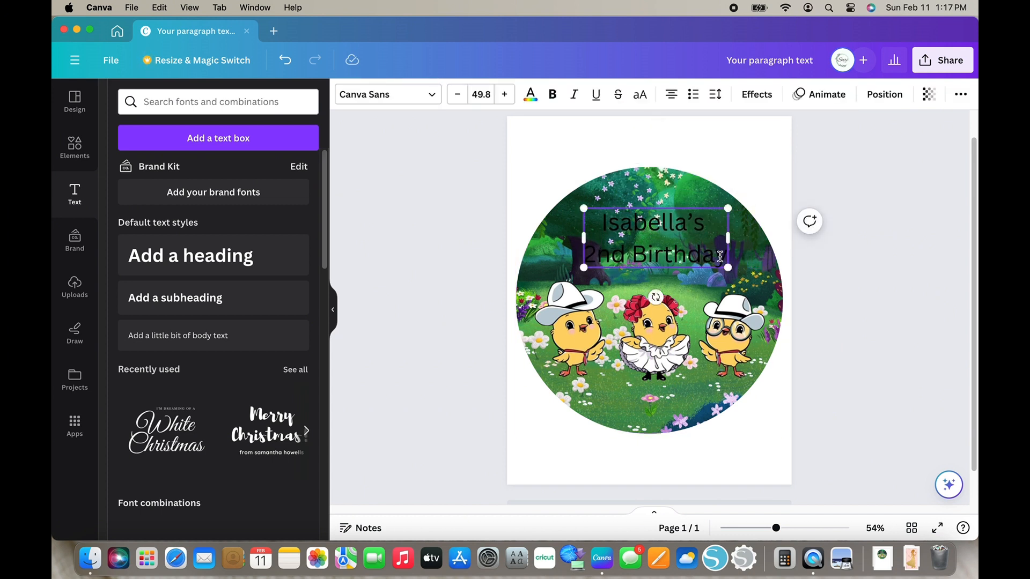
- Set the font of both lines of the birthday text to Brightwall
drag(724, 259, 599, 221)
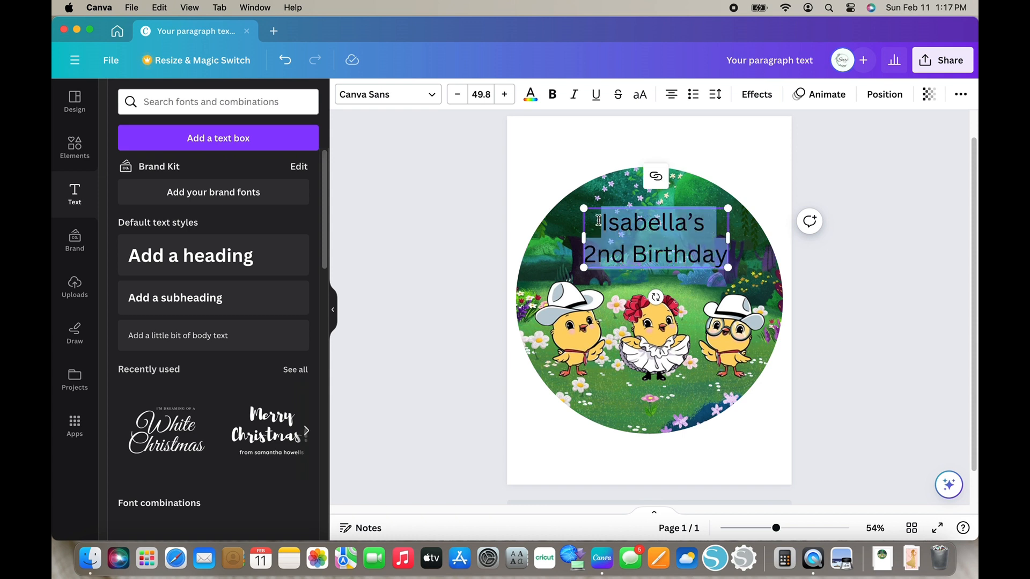
click(397, 98)
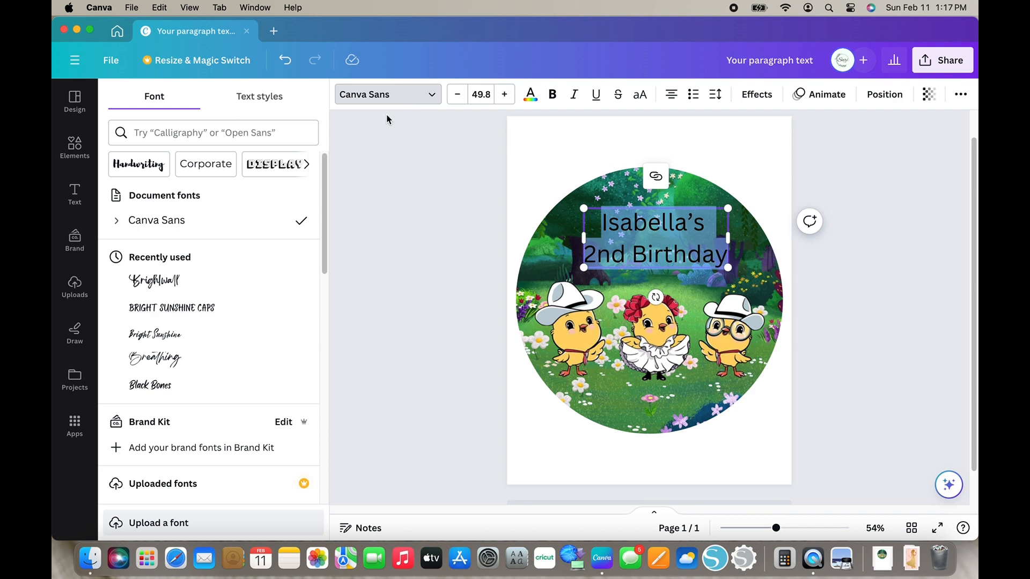
click(177, 276)
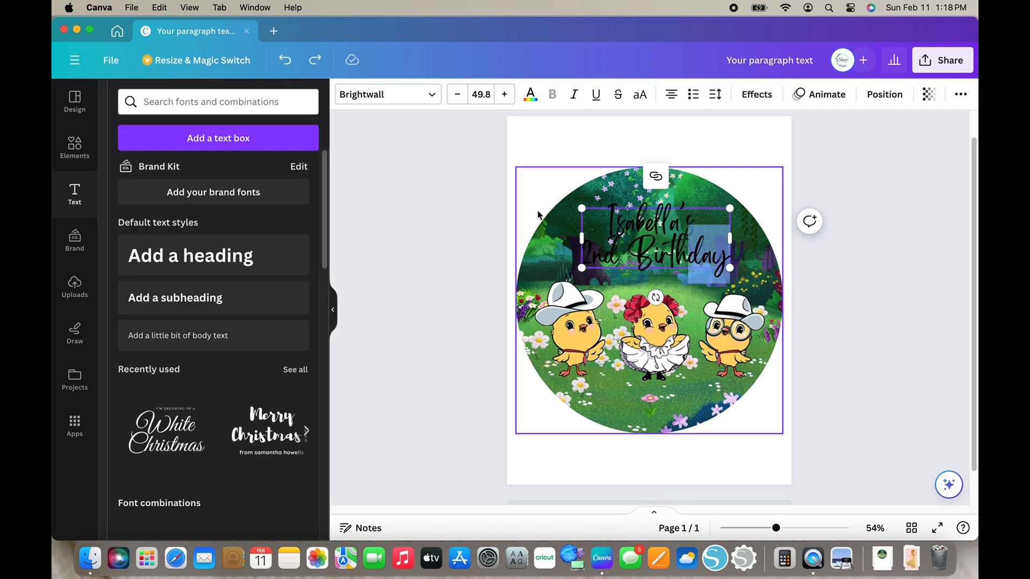
- Move the three chicks down so that their feet extend past the circle's lower edge
click(475, 214)
drag(613, 349, 612, 422)
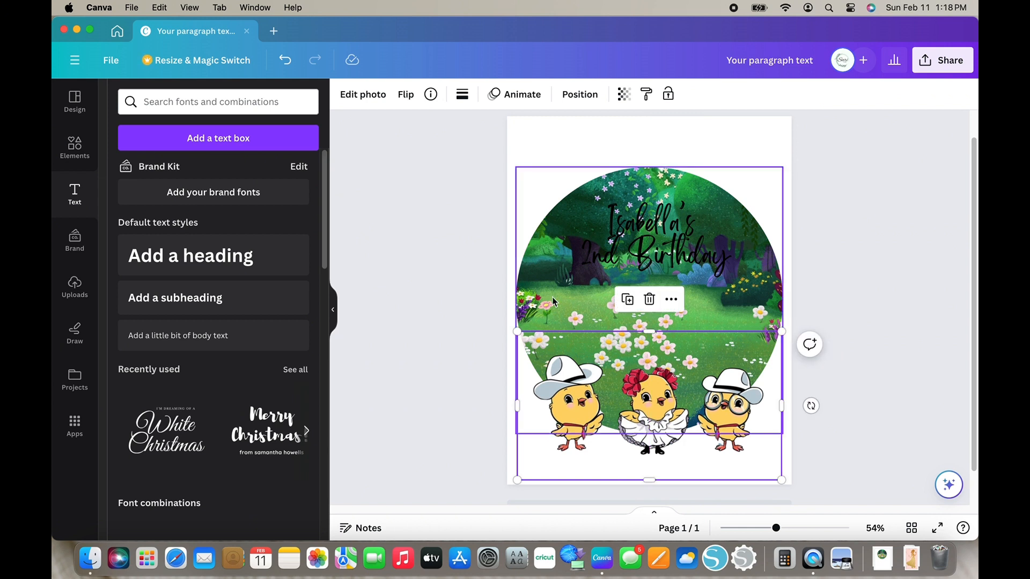
- Recolour both lines of the birthday text pink (#E49AC4) by sampling the pink flower in the forest background
click(641, 249)
click(717, 259)
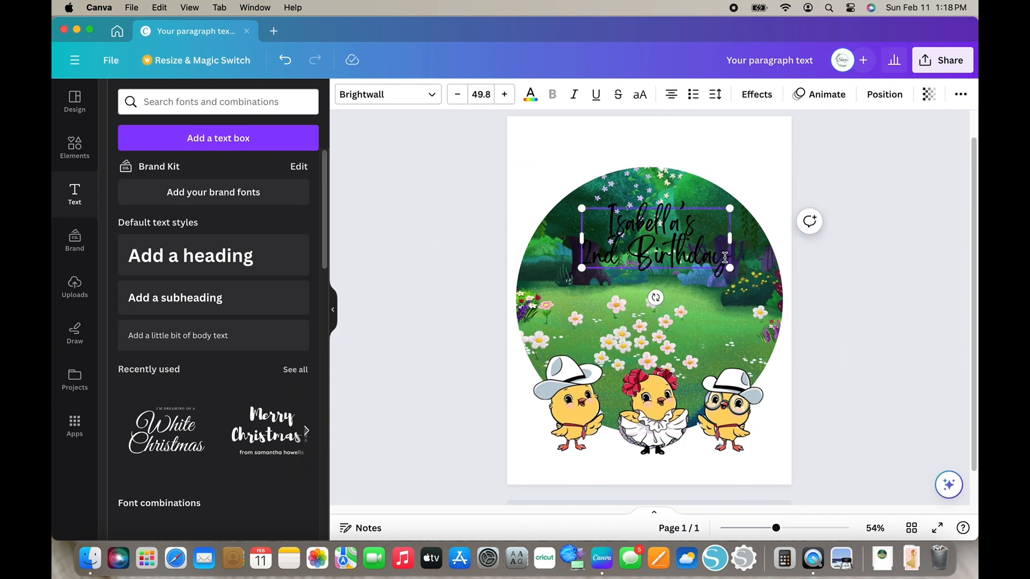
triple_click(726, 258)
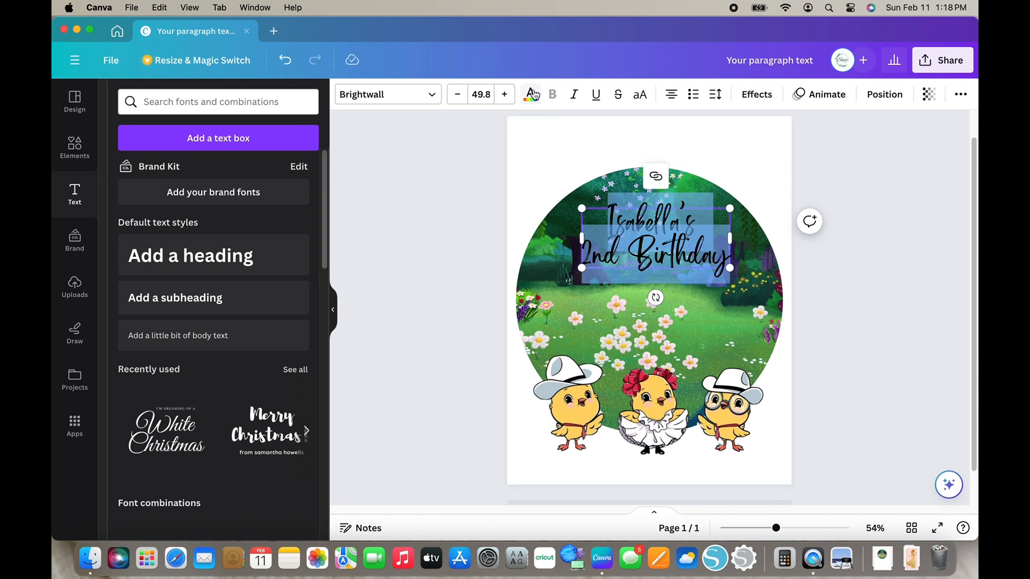
click(532, 94)
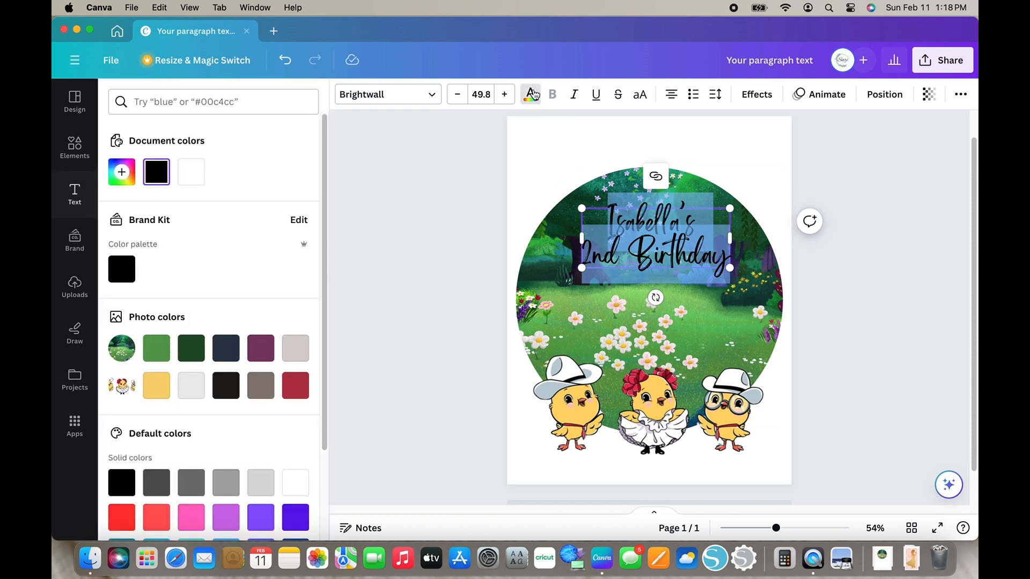
click(121, 172)
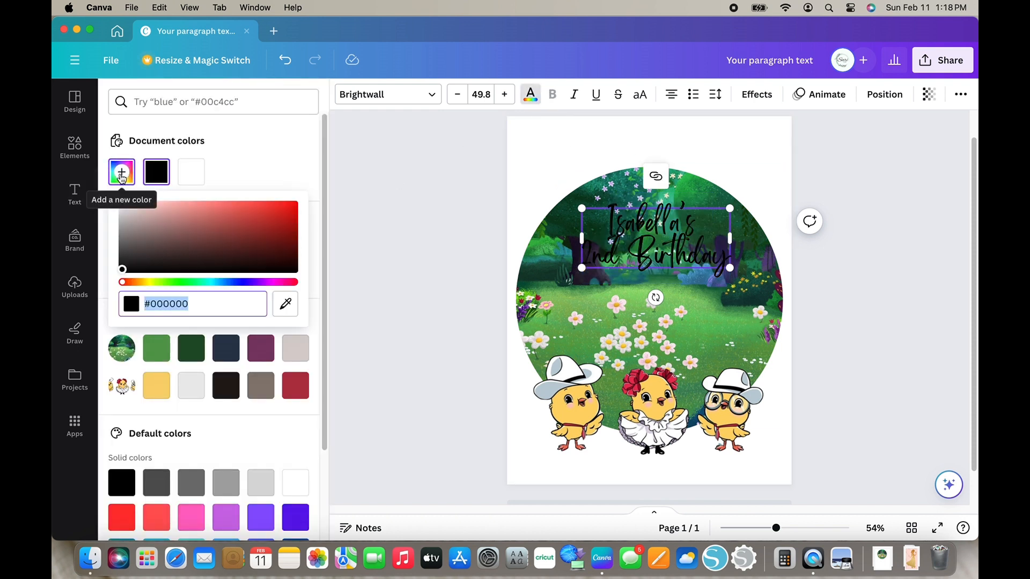
click(286, 305)
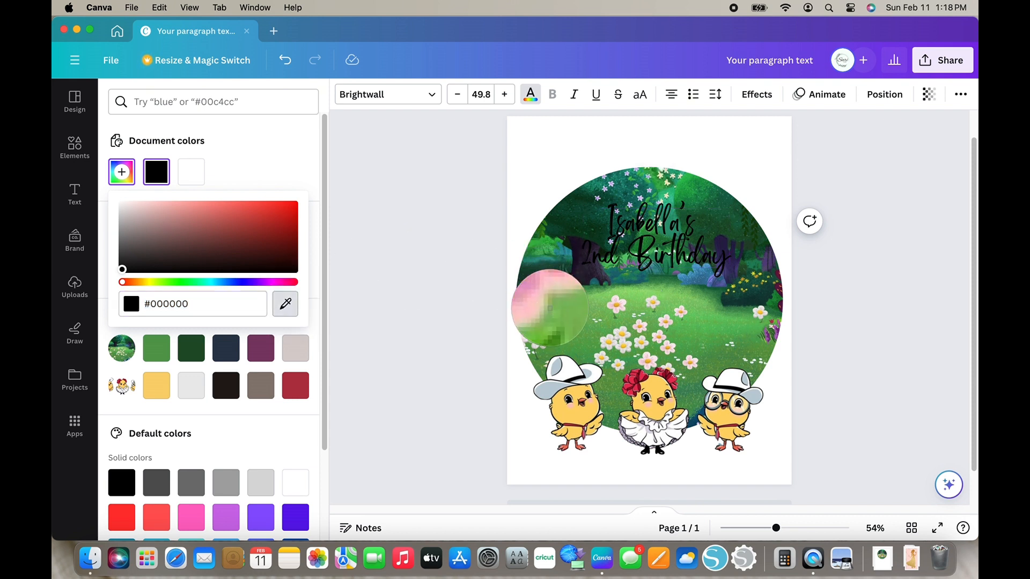
click(547, 307)
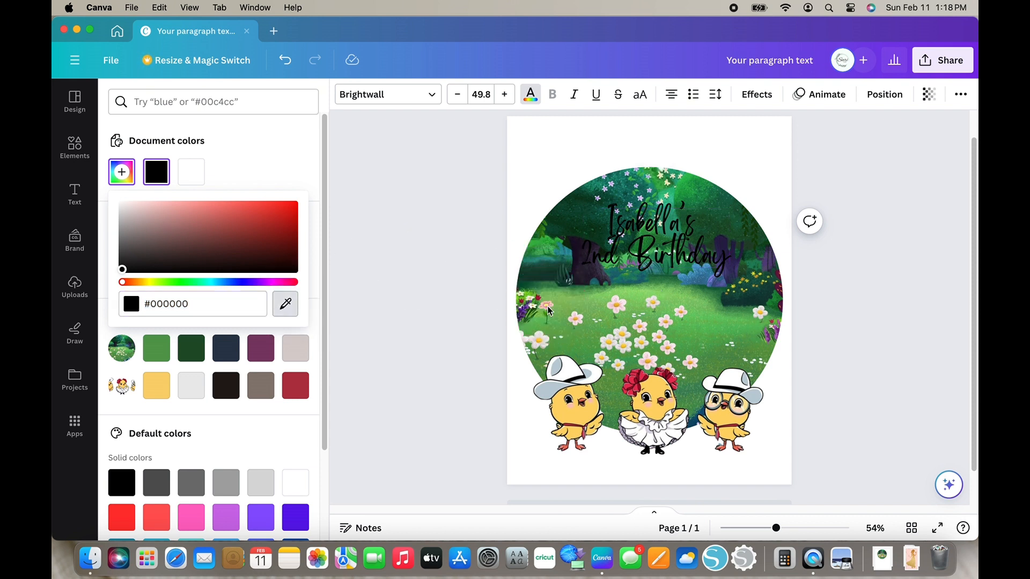
- Move the three chicks up so they stand fully inside the circle, just below the birthday text
click(655, 420)
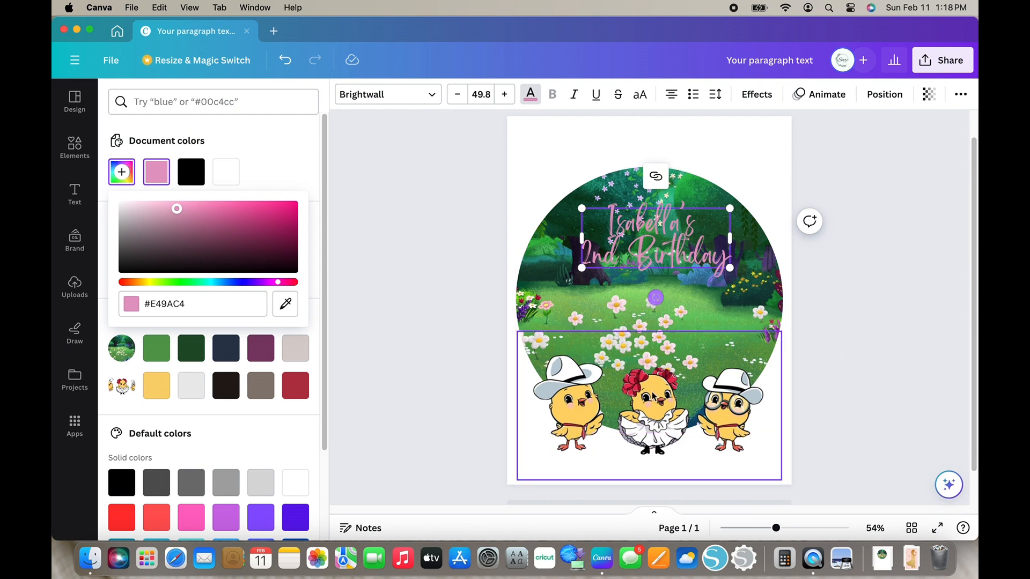
drag(655, 420, 657, 342)
- Apply the Shadow effect to the birthday text and set the shadow colour to black
click(617, 247)
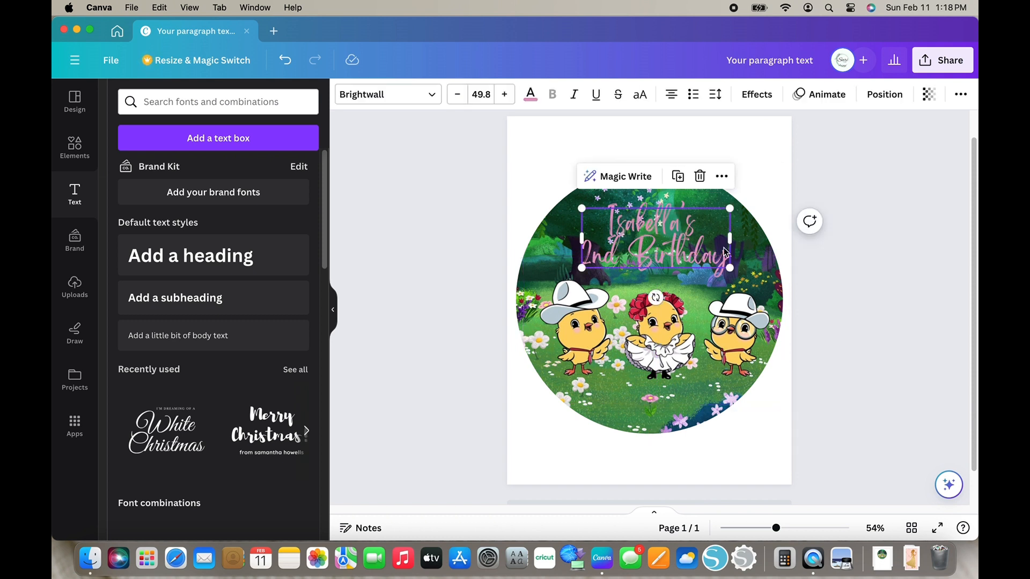
drag(725, 255, 601, 214)
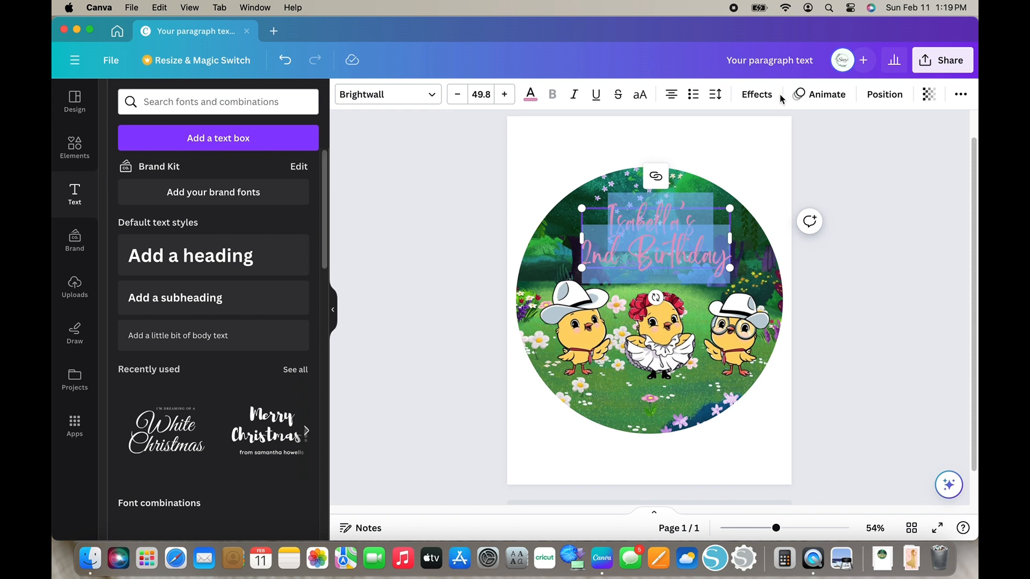
click(757, 94)
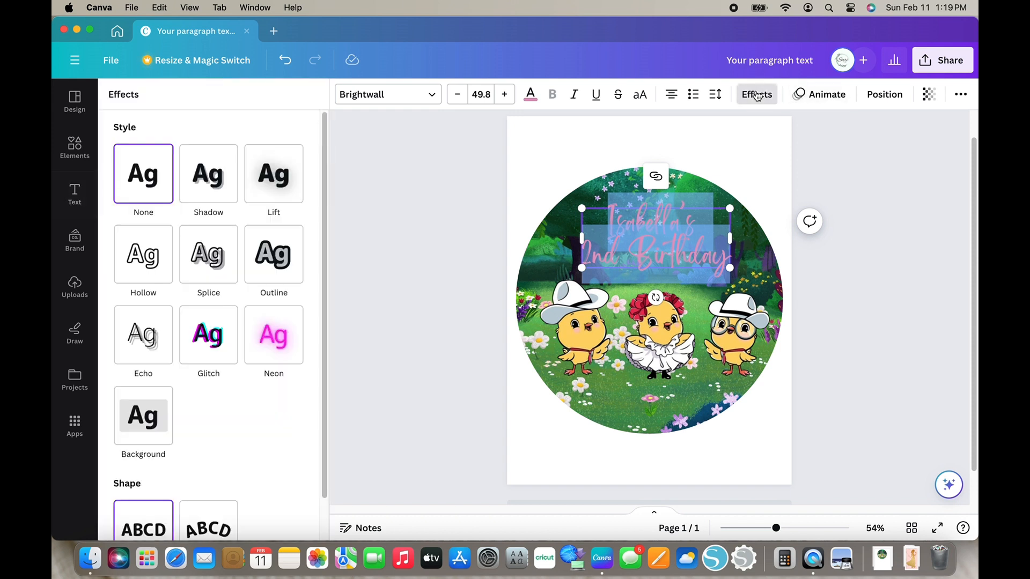
click(200, 189)
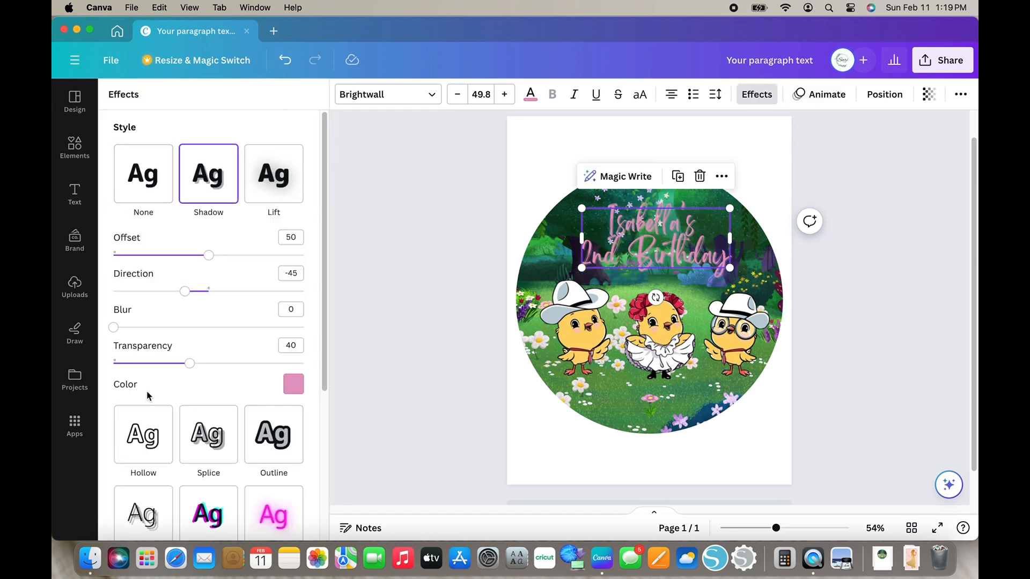
click(294, 385)
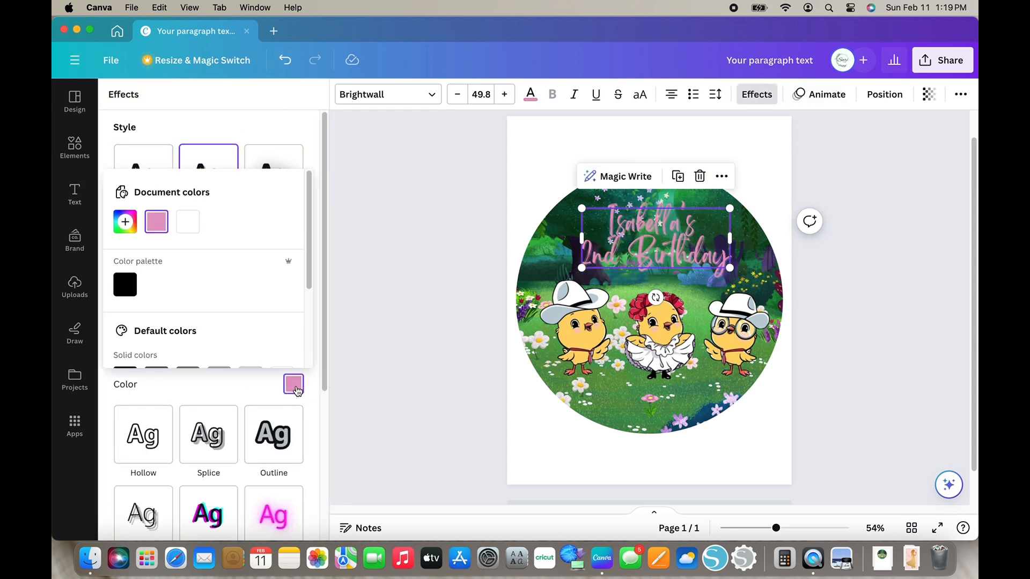
click(129, 285)
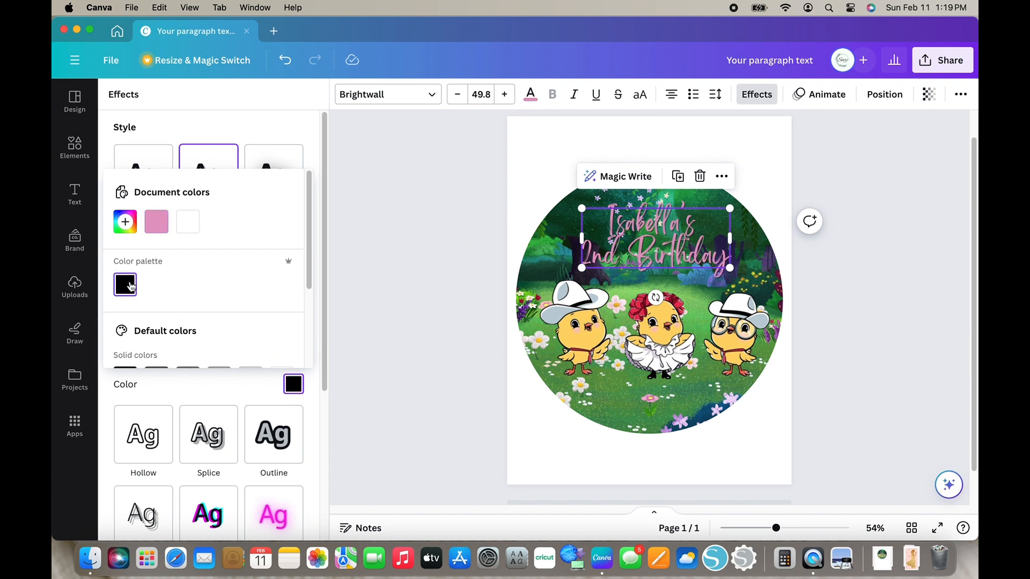
click(344, 281)
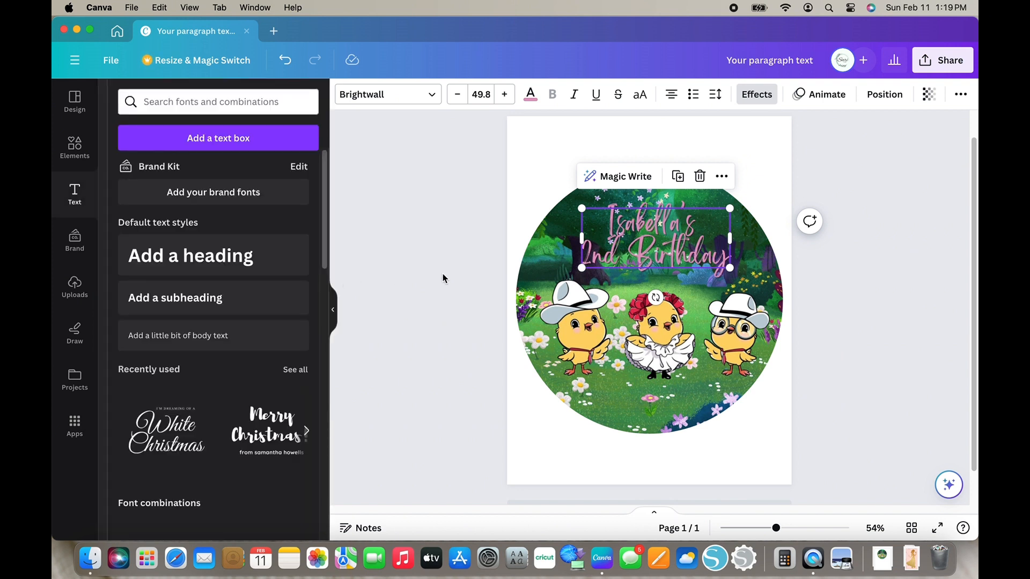
click(443, 274)
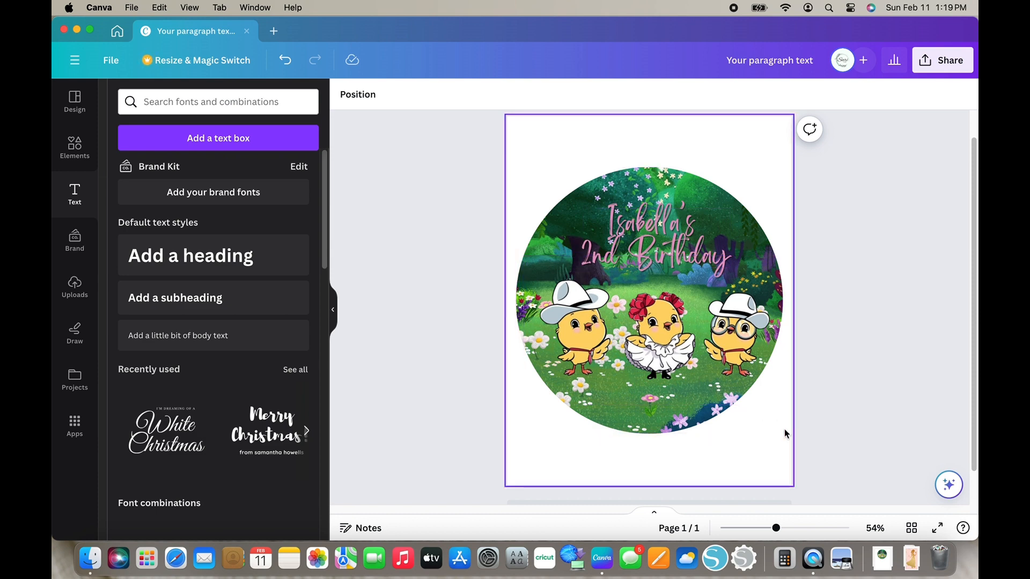
- Download the design as a PNG with a transparent background
mouse_move(776, 528)
mouse_down()
mouse_move(795, 531)
mouse_move(780, 529)
mouse_up()
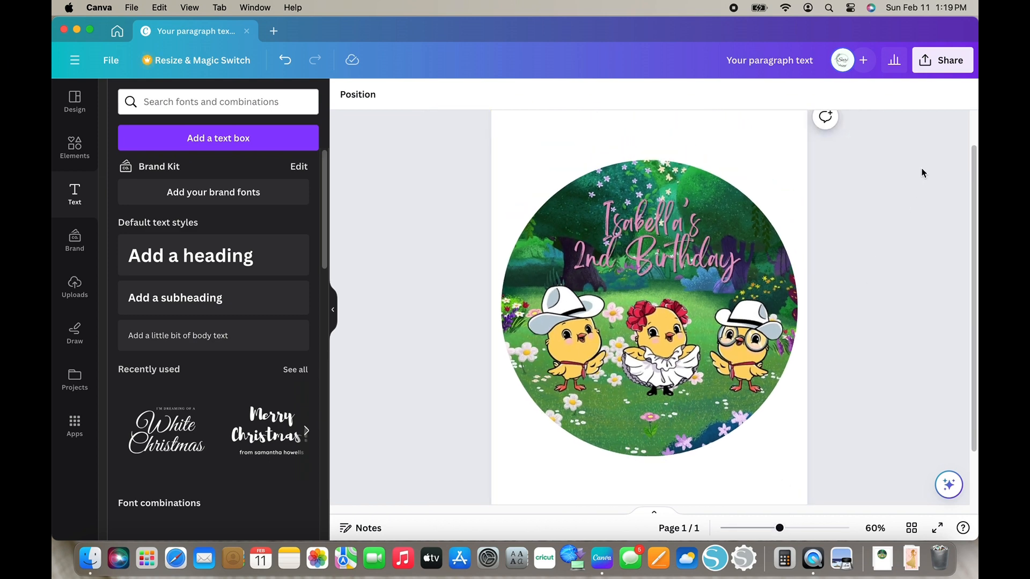
click(942, 61)
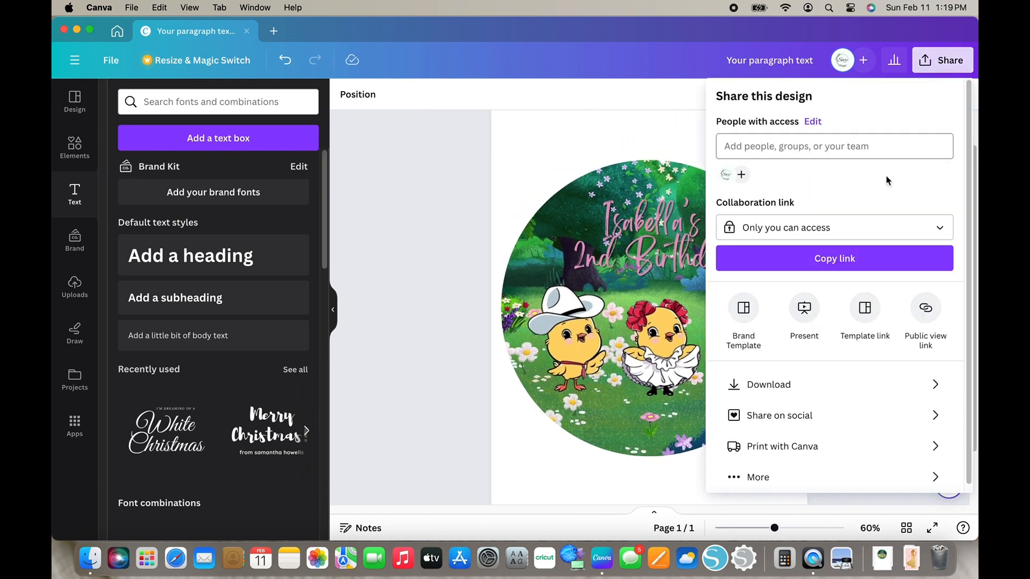
click(778, 393)
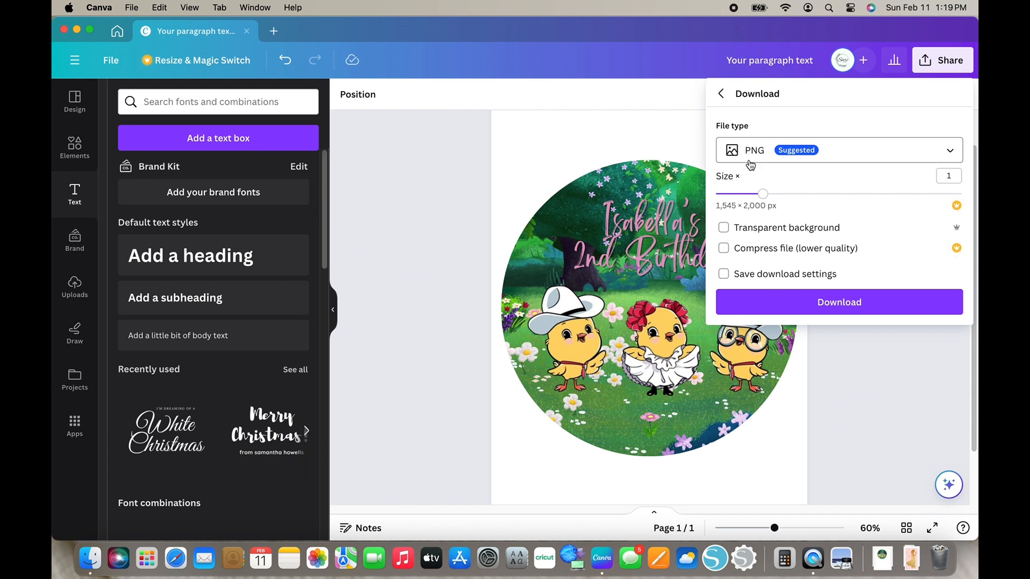
click(725, 230)
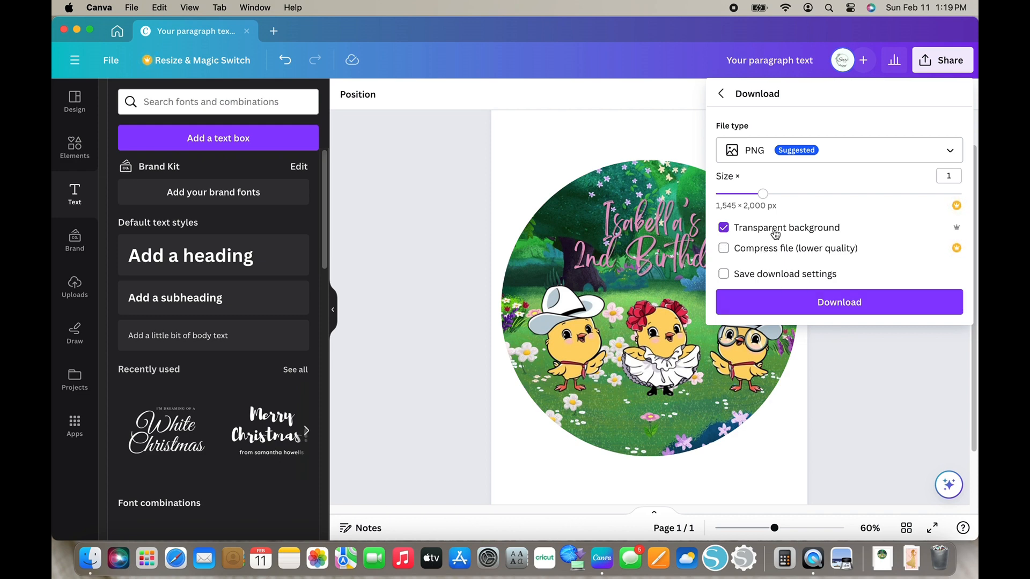
click(813, 310)
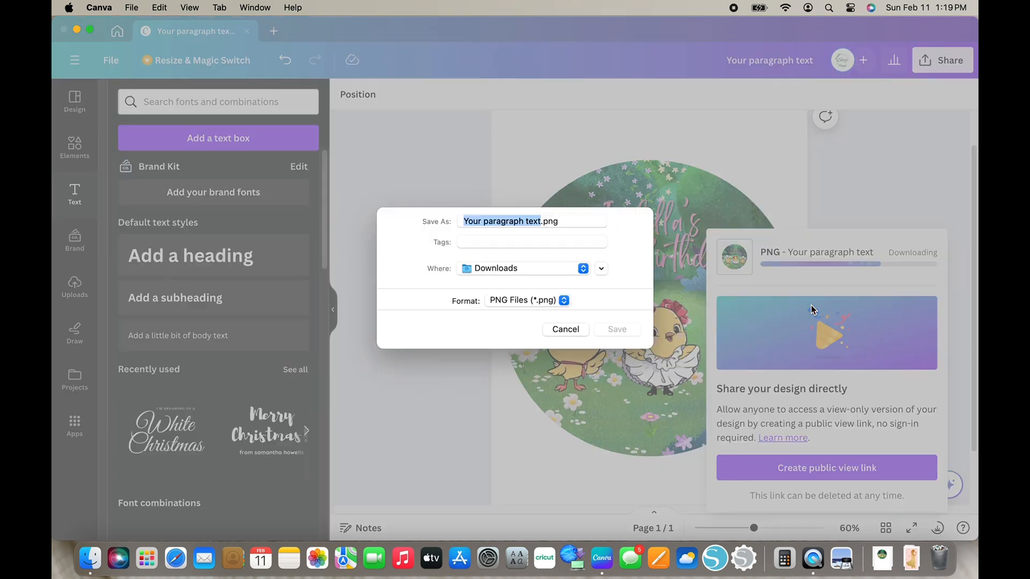
- Save the exported PNG in the Downloads folder as "canticos custom plates"
text(cake)
key(BackSpace)
key(BackSpace)
key(BackSpace)
key(BackSpace)
text(canticos custom plates)
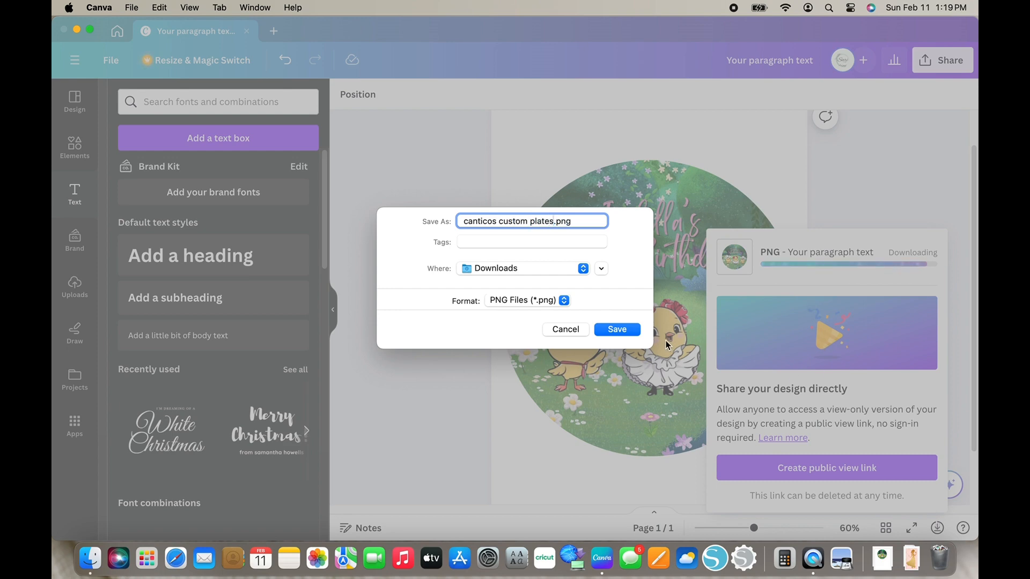
click(628, 330)
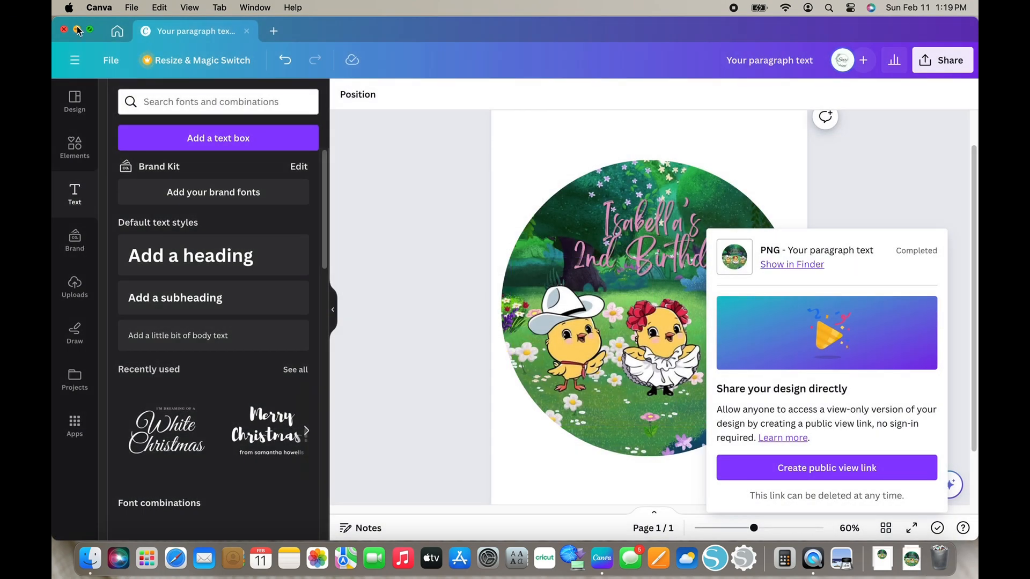
- Switch to Cricut Design Space and start a new project
click(535, 571)
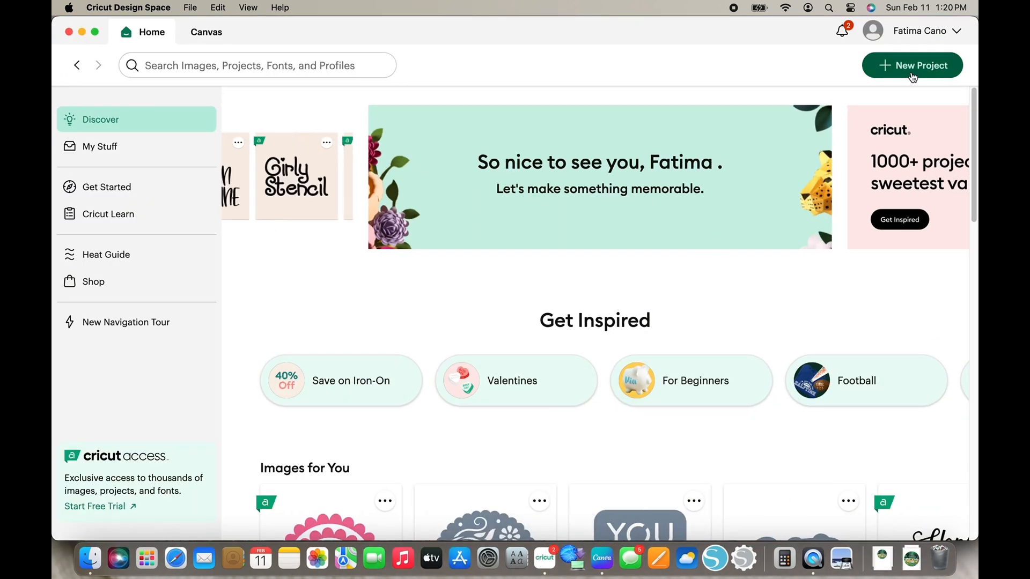
click(912, 66)
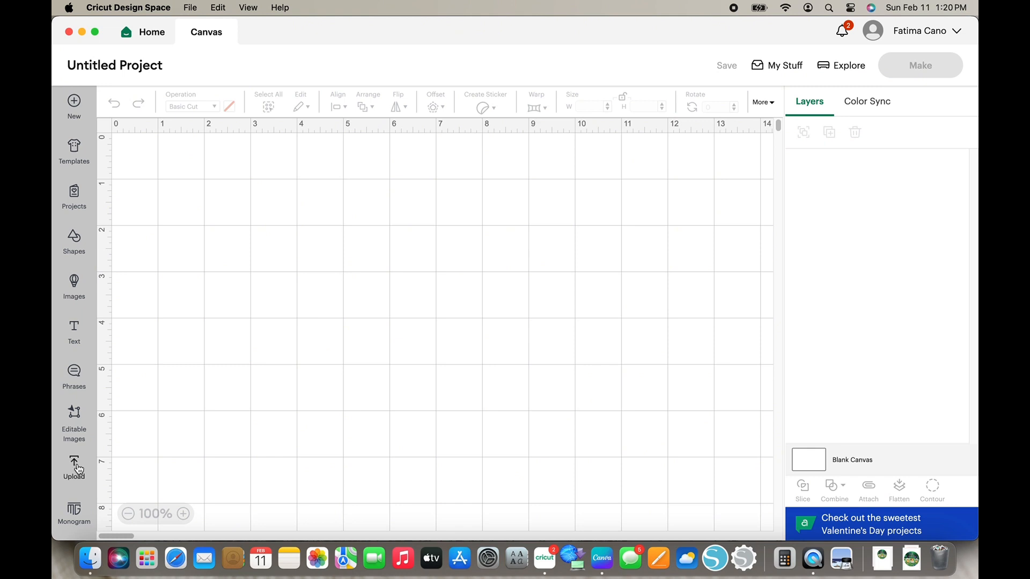
- Begin an image upload and supply the canticos custom plates PNG from the Downloads folder
click(79, 469)
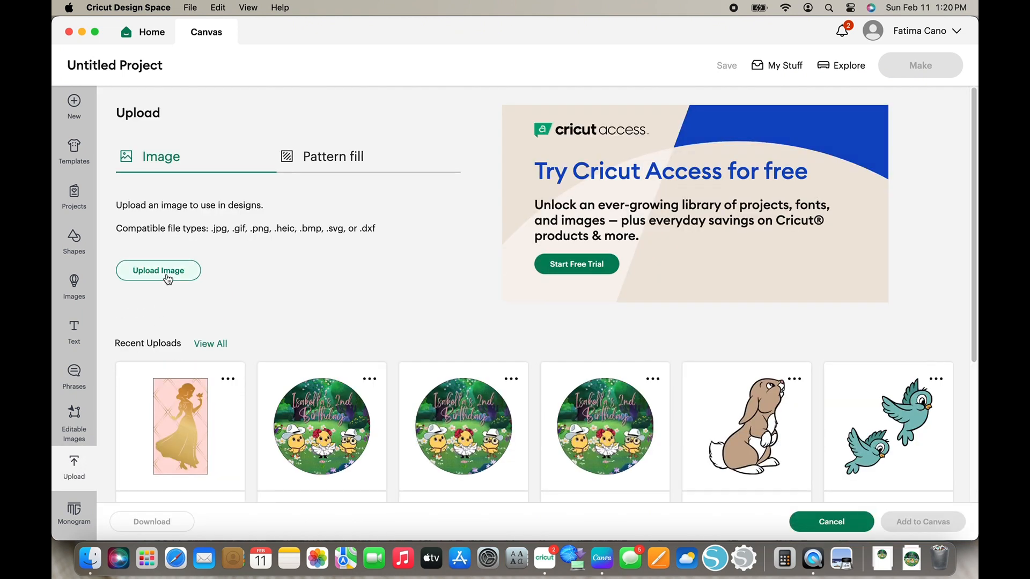
click(159, 271)
click(912, 558)
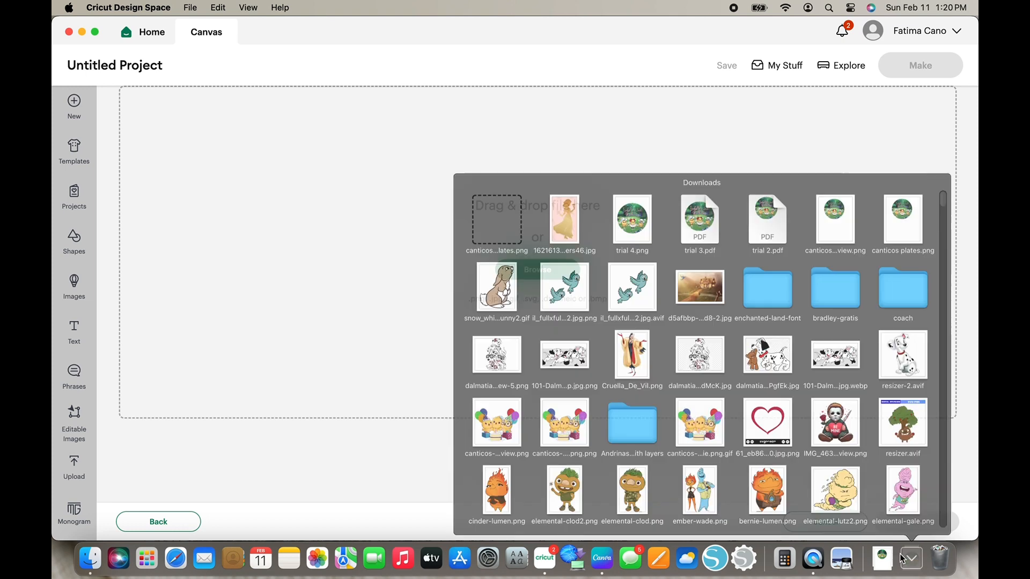
drag(414, 124, 286, 161)
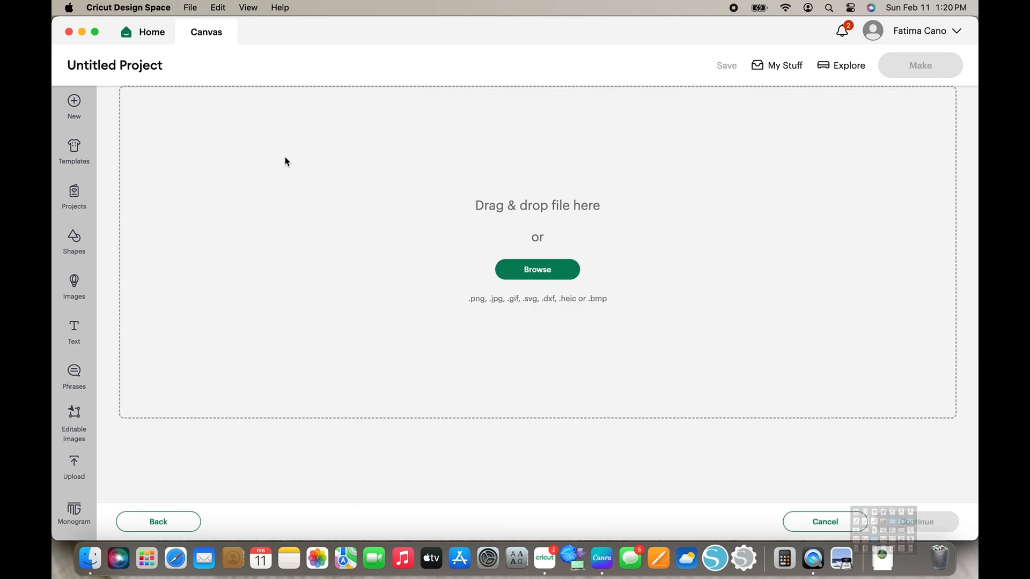
- Upload the plate design as a Complex, Print Then Cut image without removing any background
click(663, 405)
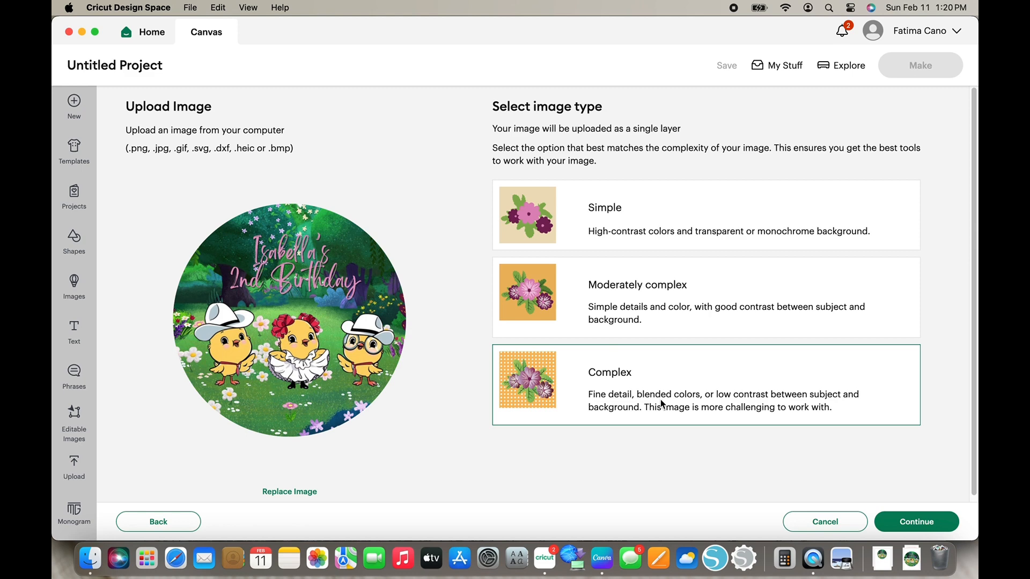
click(917, 522)
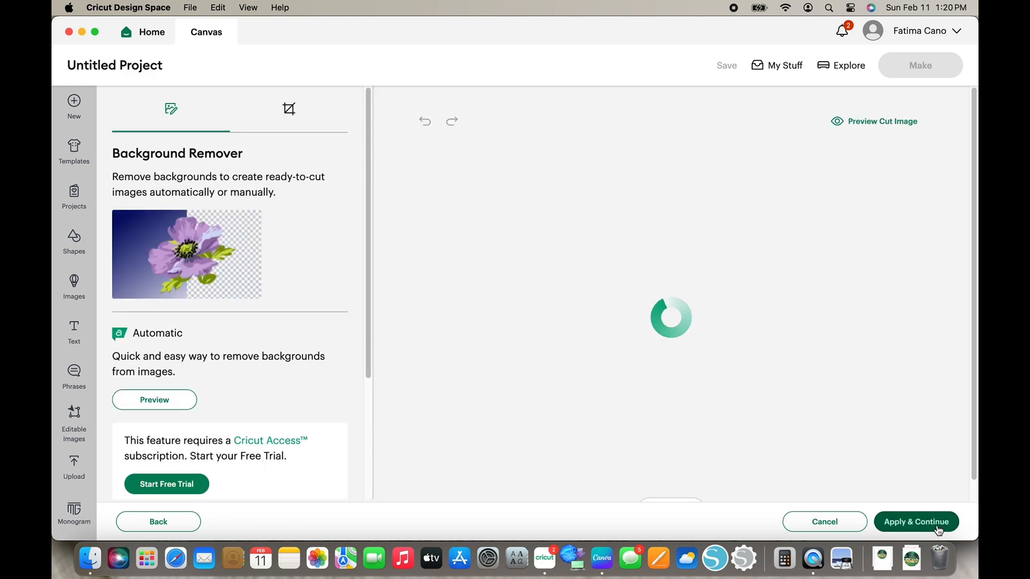
click(938, 523)
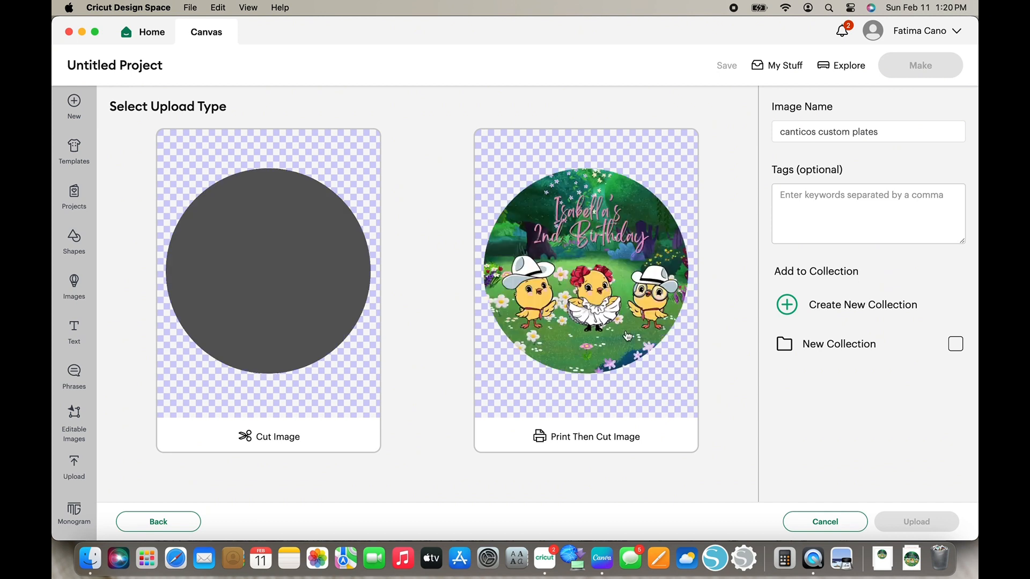
click(628, 336)
click(884, 515)
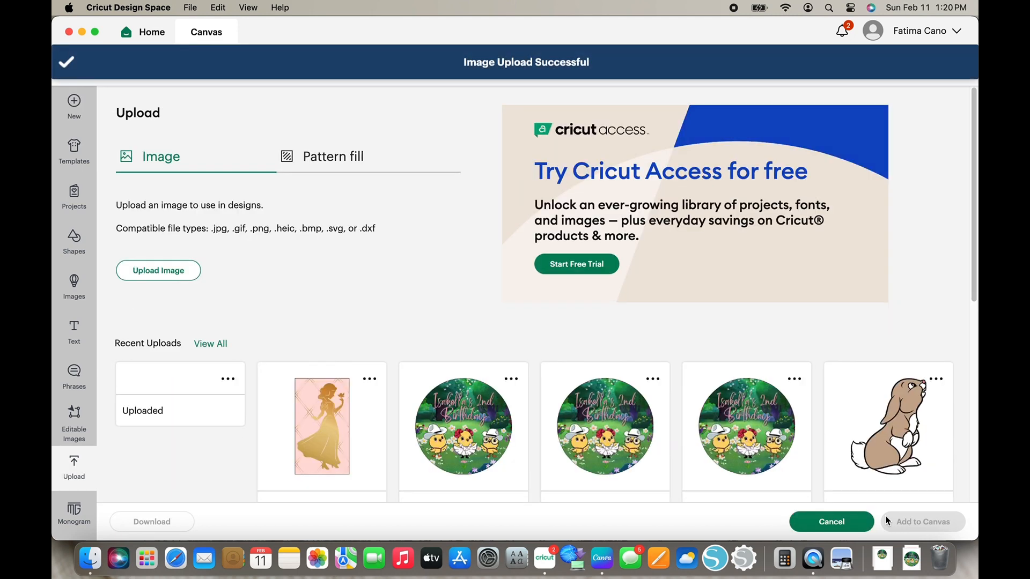
- Add the newly uploaded plate image to the canvas and shift it to the right
click(215, 391)
click(943, 521)
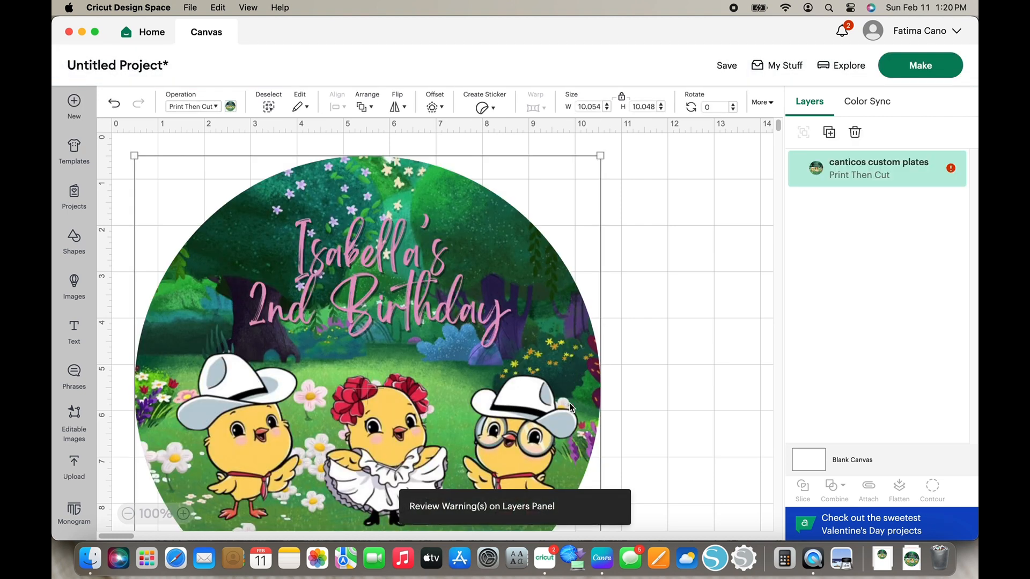
drag(467, 294, 532, 291)
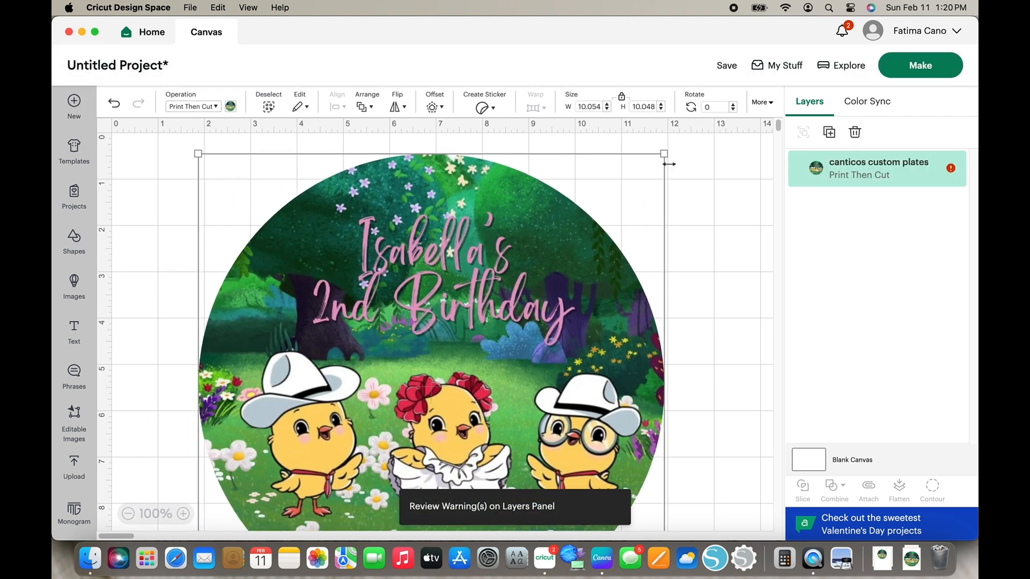
- Resize the circular plate image proportionally to a width of 5.2 in
drag(666, 155, 614, 174)
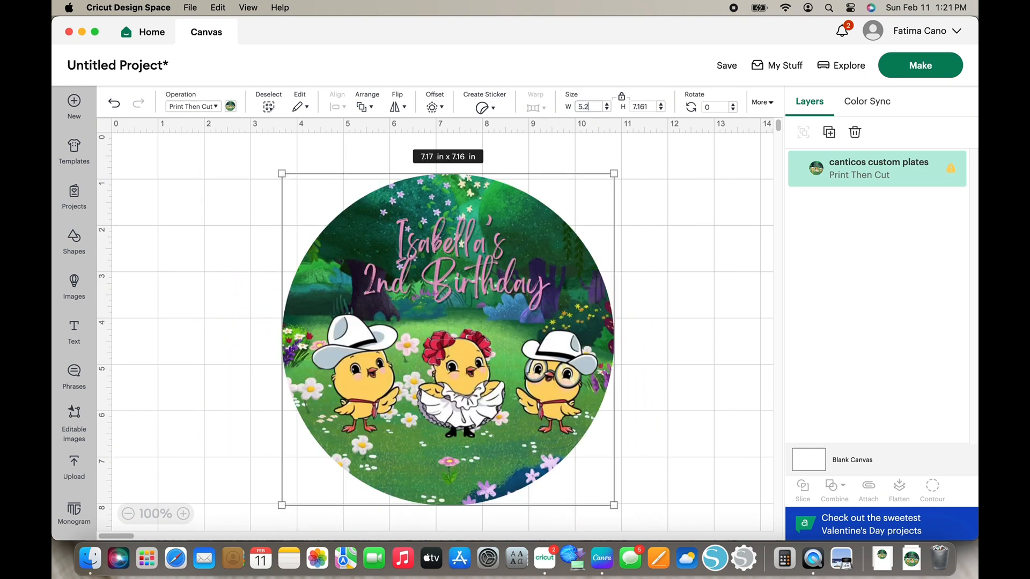
key(Return)
click(677, 197)
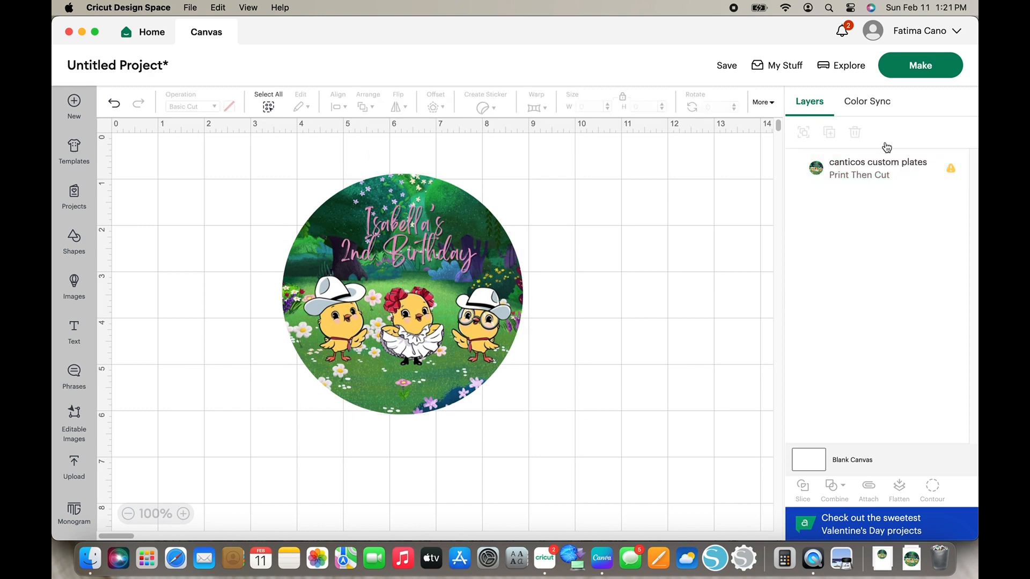
- Start making the project, check the plate image's placement on the Print Then Cut mat, and continue to the printing stage
click(934, 72)
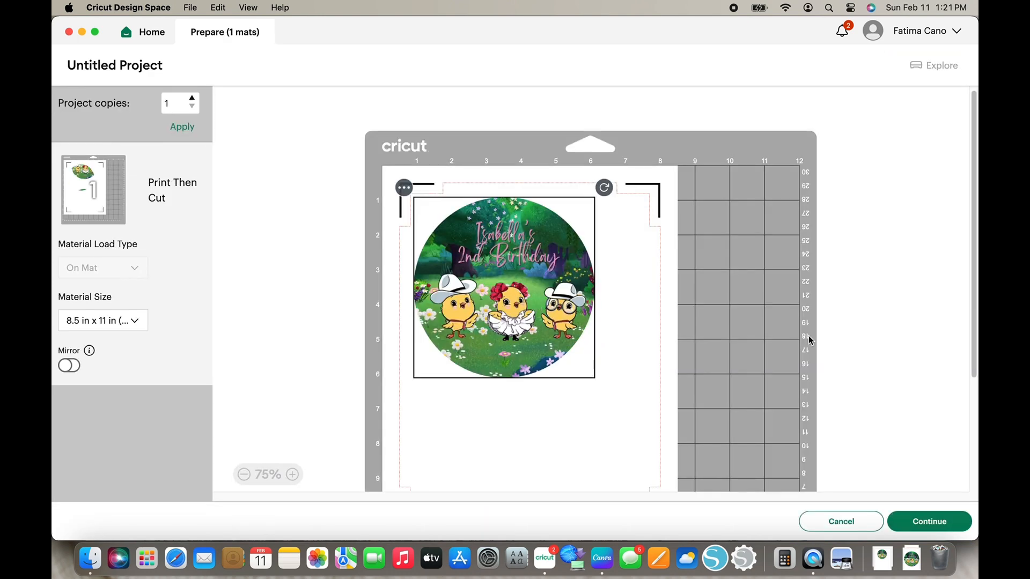
scroll(975, 188, down, 2)
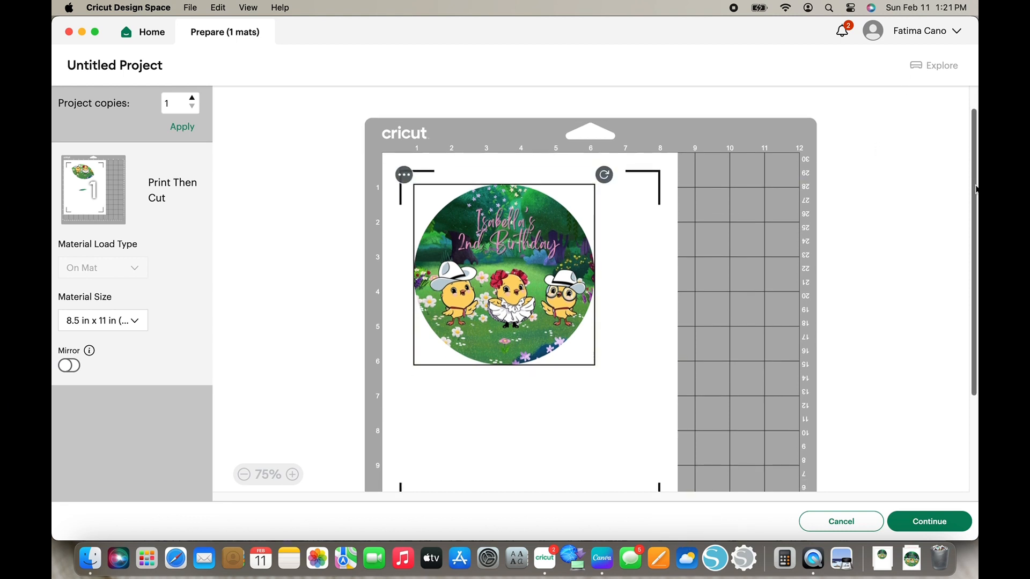
drag(975, 188, 976, 218)
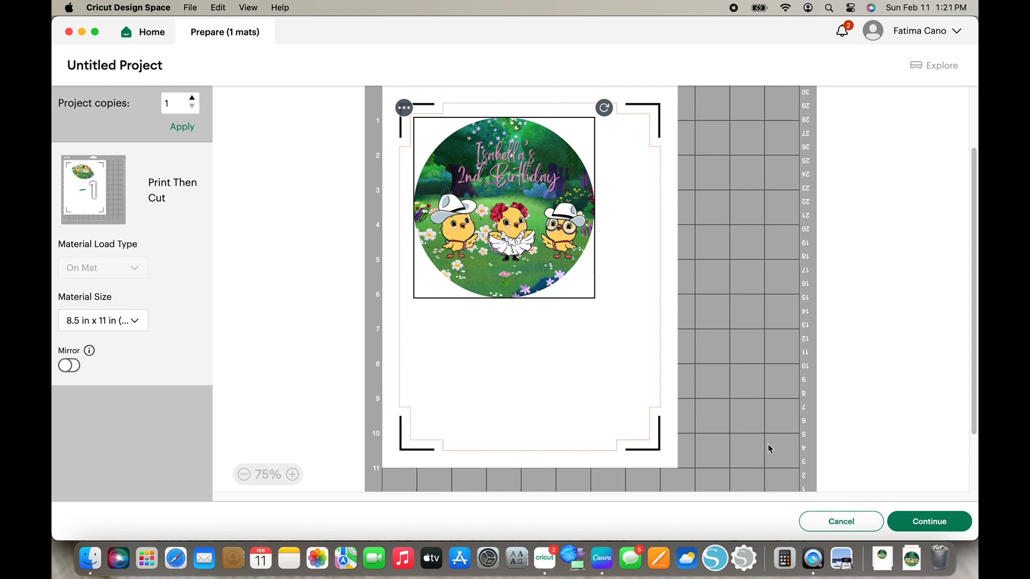
click(944, 530)
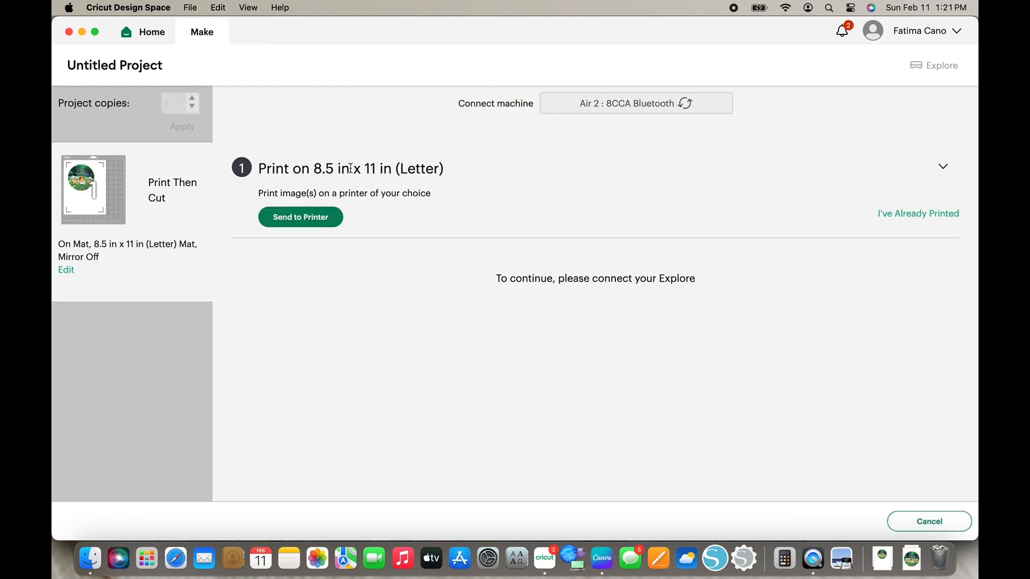
- Set up the print with Add Bleed off and Use System Dialog on, send it, and minimize Design Space to reveal the system print dialog
click(329, 224)
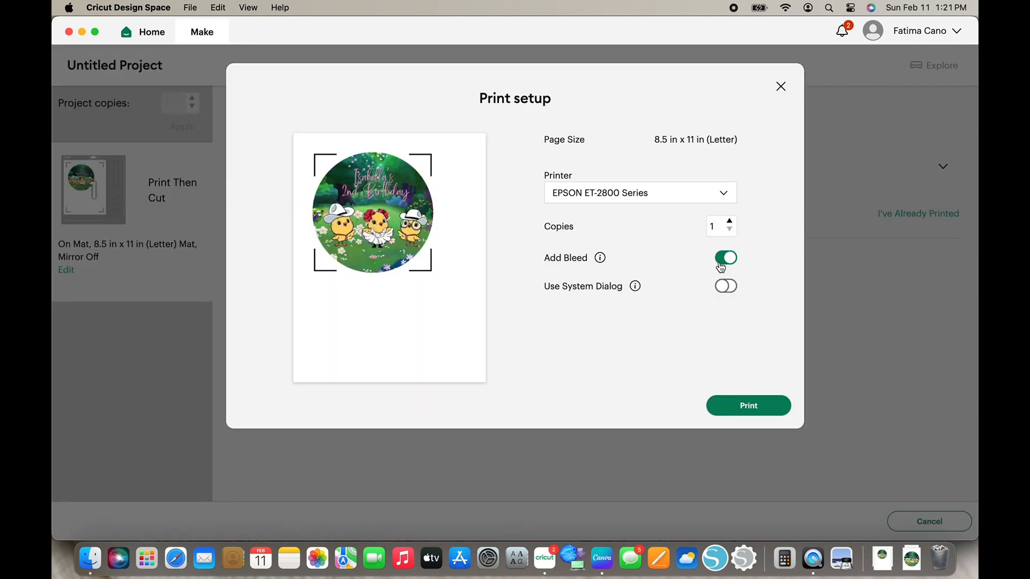
click(727, 290)
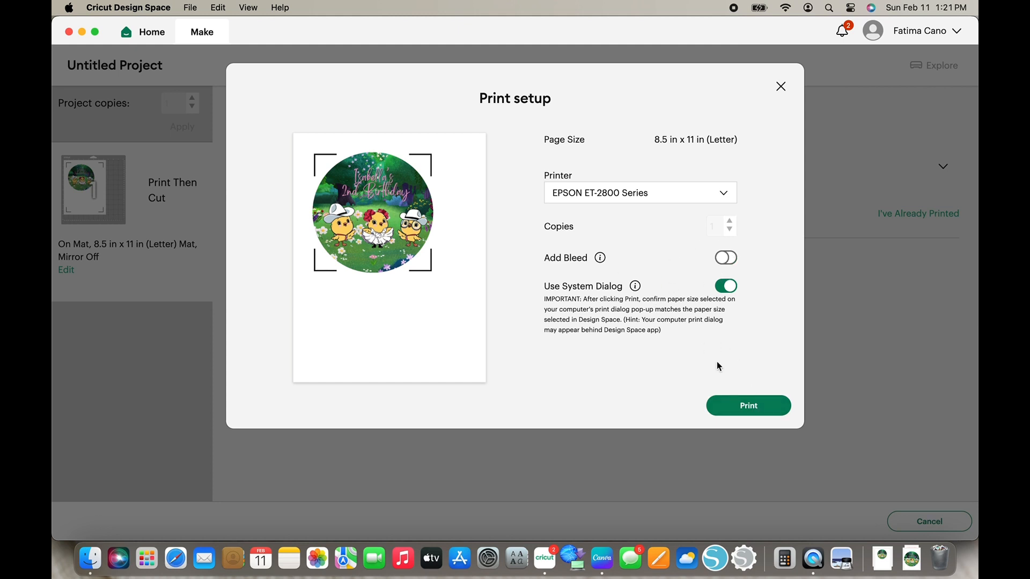
click(727, 409)
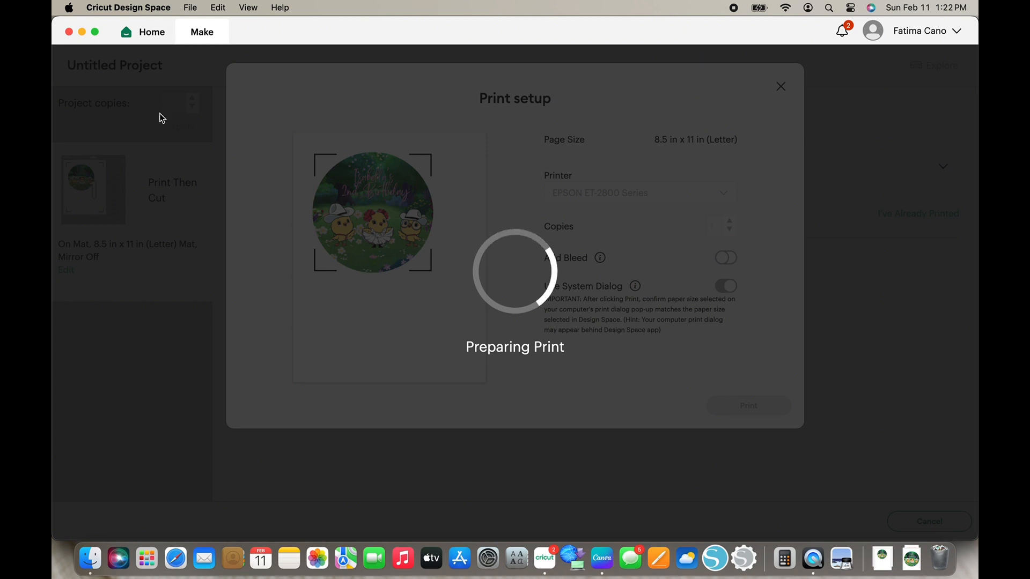
click(83, 32)
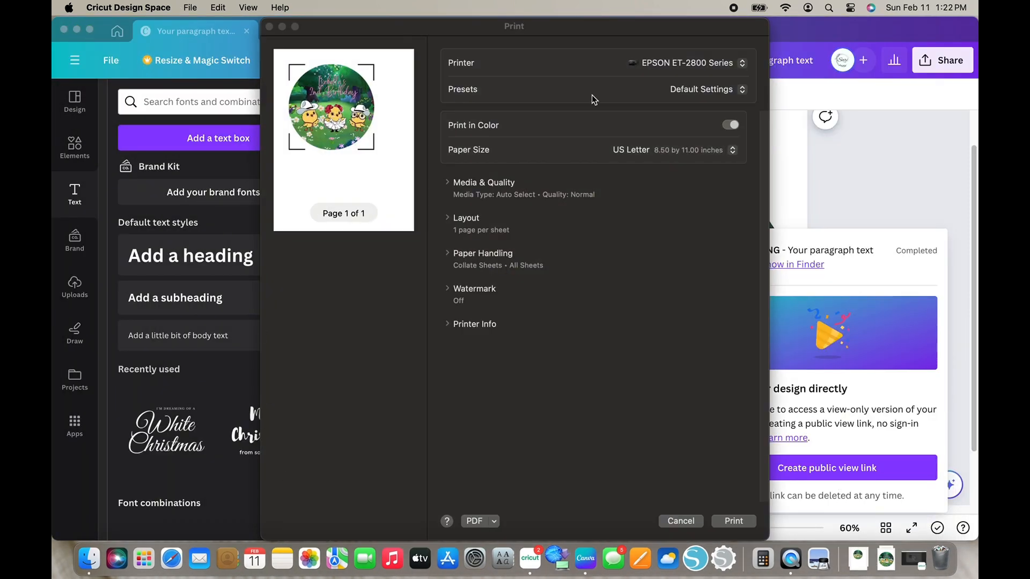
- Set the media type to Photo High Gloss Paper with Best quality and print the plate design
click(492, 188)
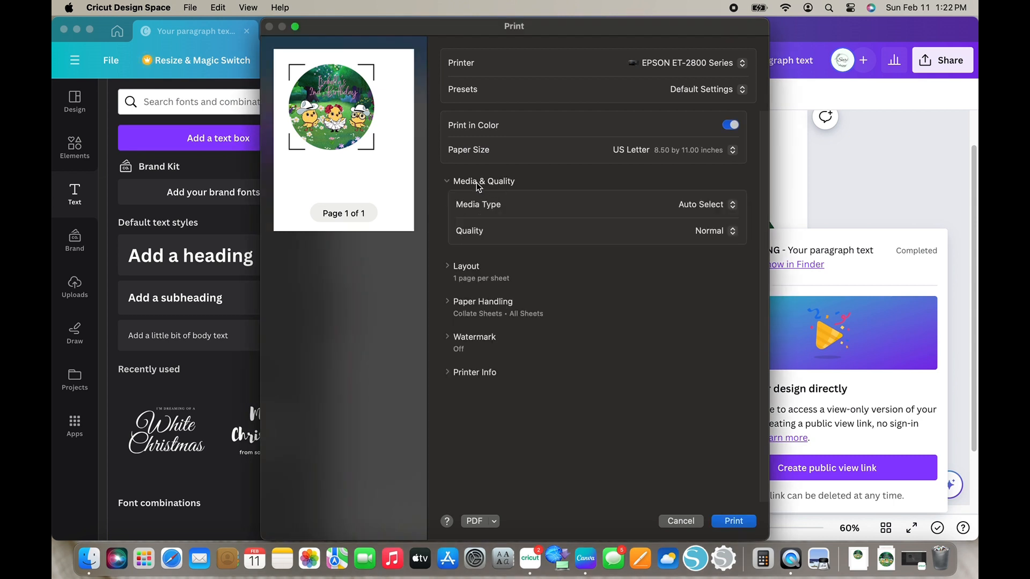
click(707, 210)
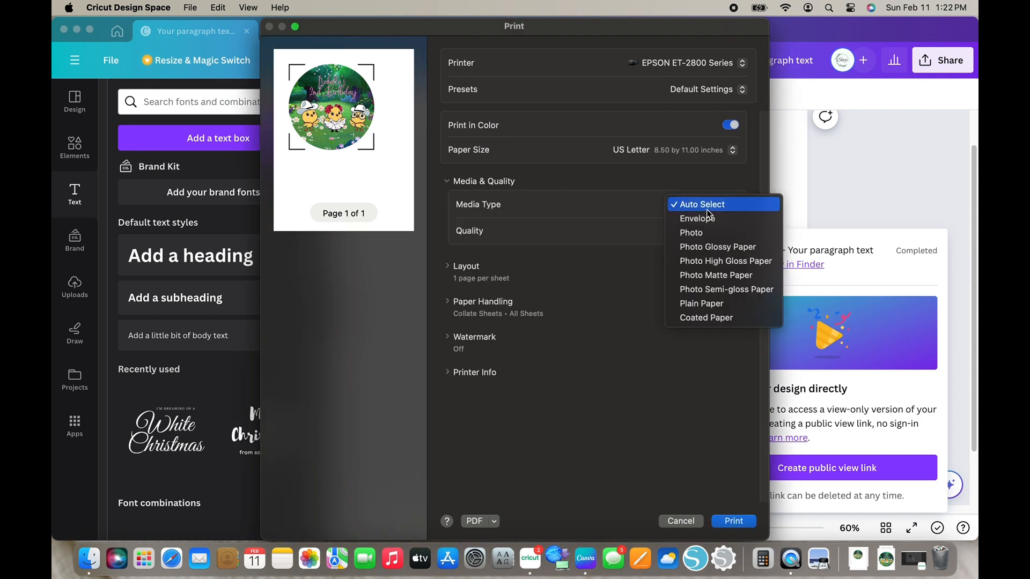
click(722, 261)
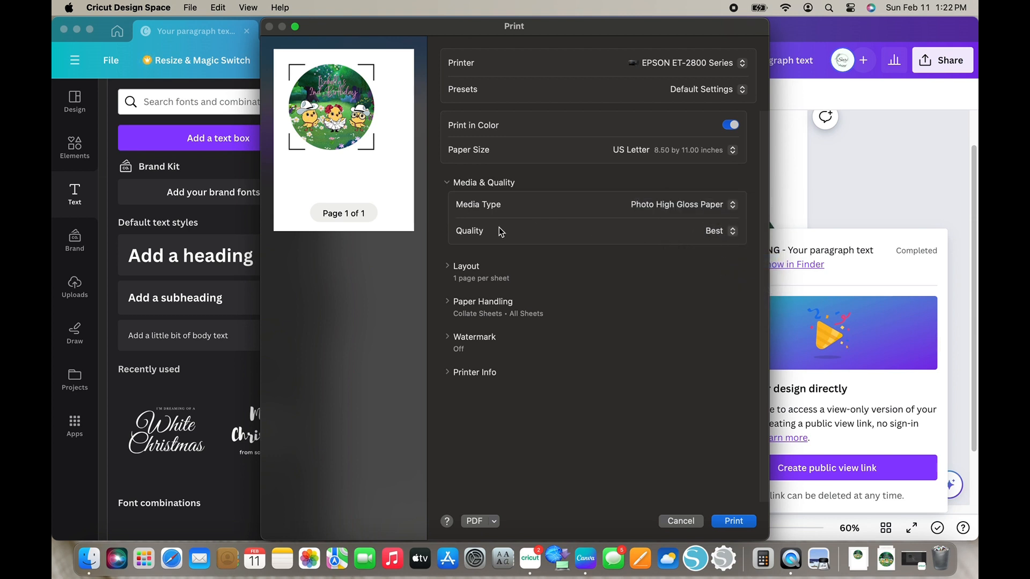
click(734, 521)
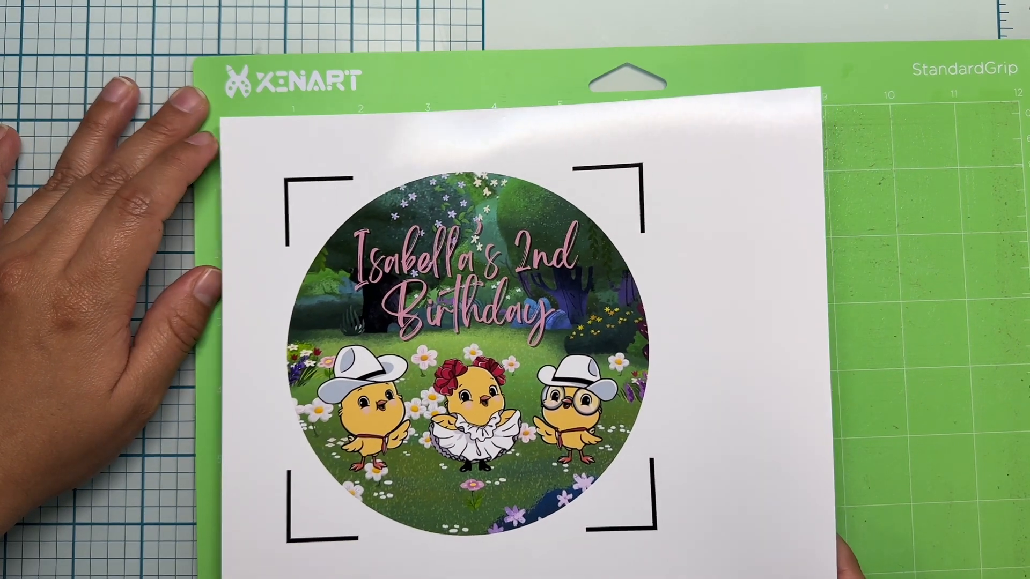